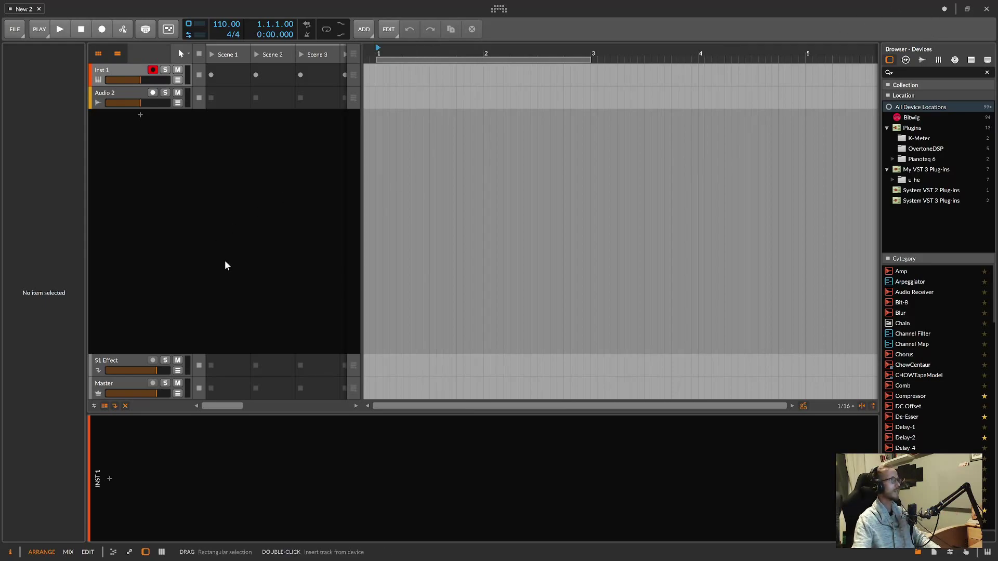
Delete the Inst 1 instrument track from the project.
click(118, 70)
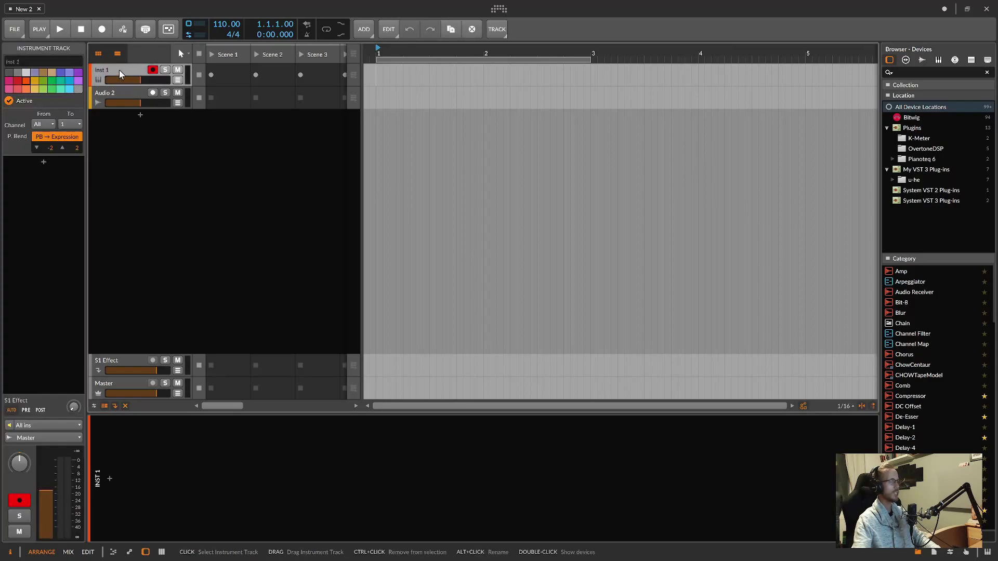
key(Delete)
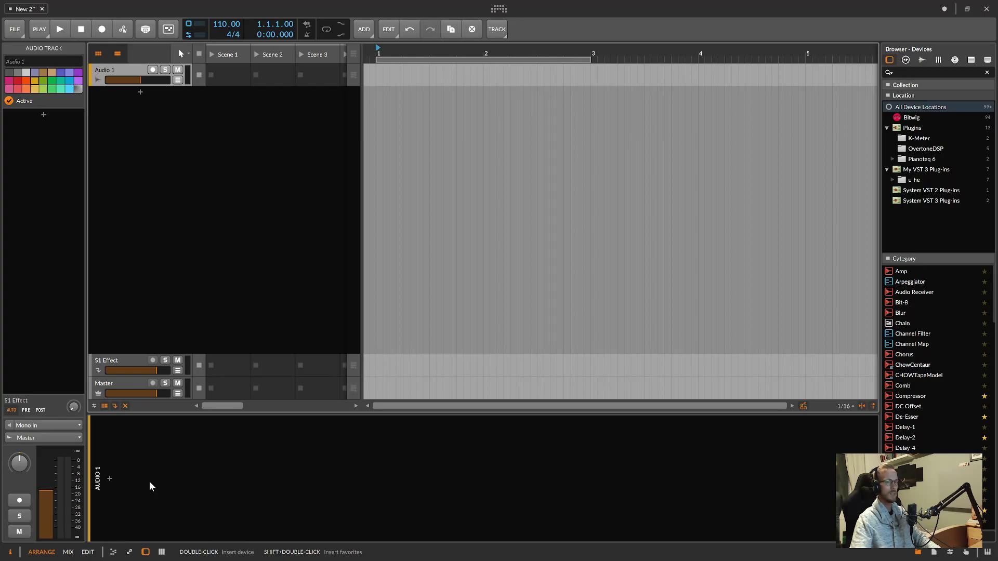
Insert a Test Tone device into the audio track's device chain.
click(110, 478)
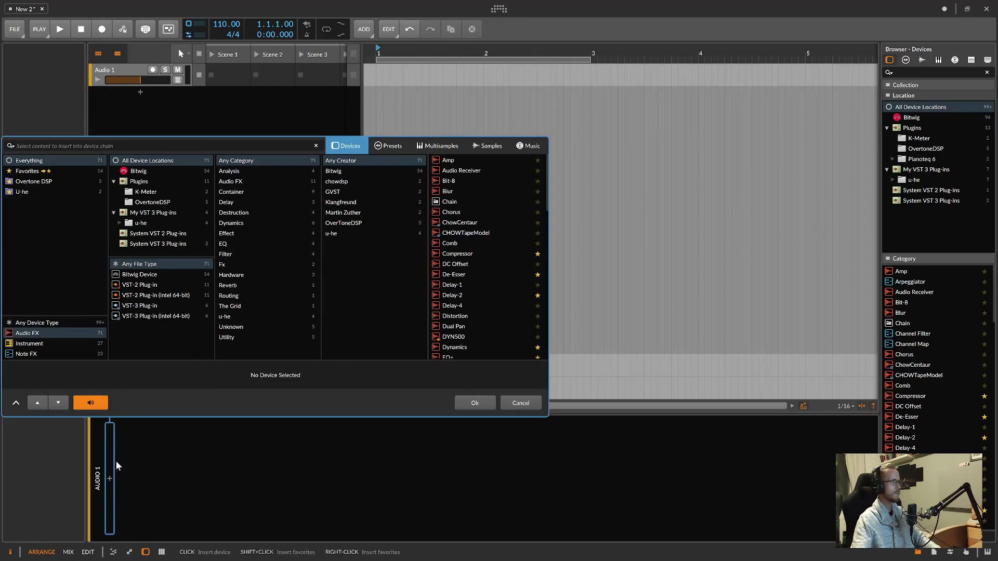
click(36, 172)
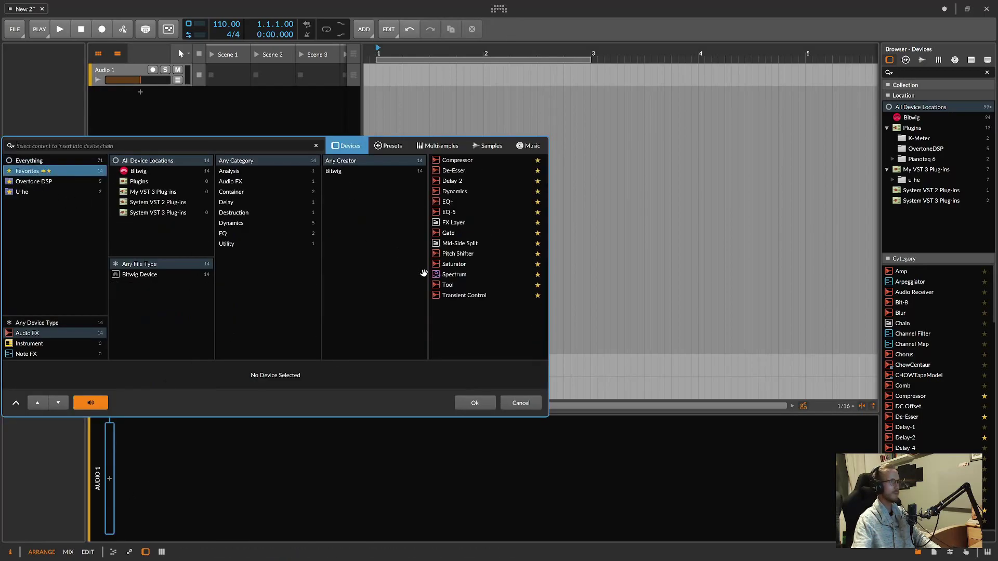
click(30, 161)
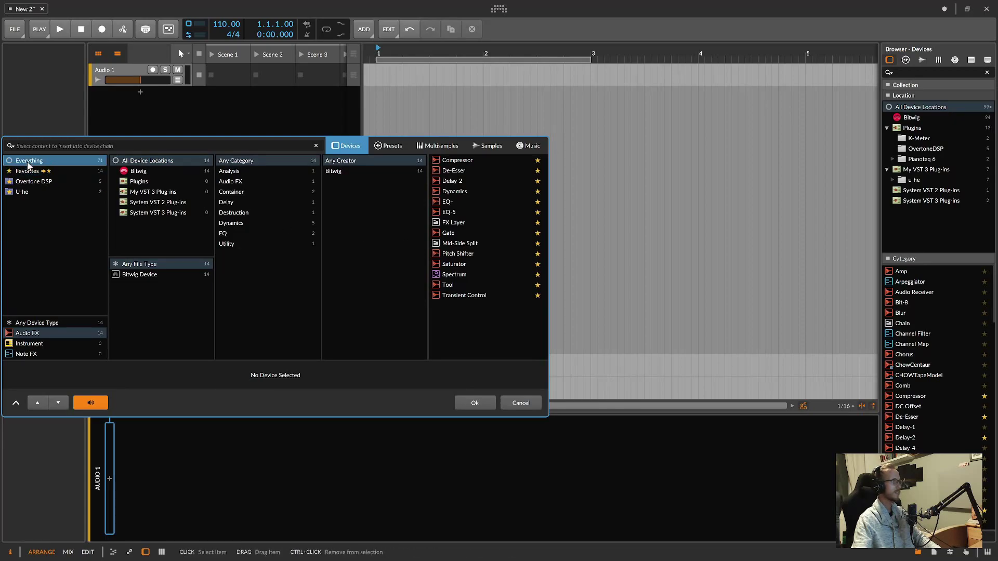
click(236, 146)
text(test)
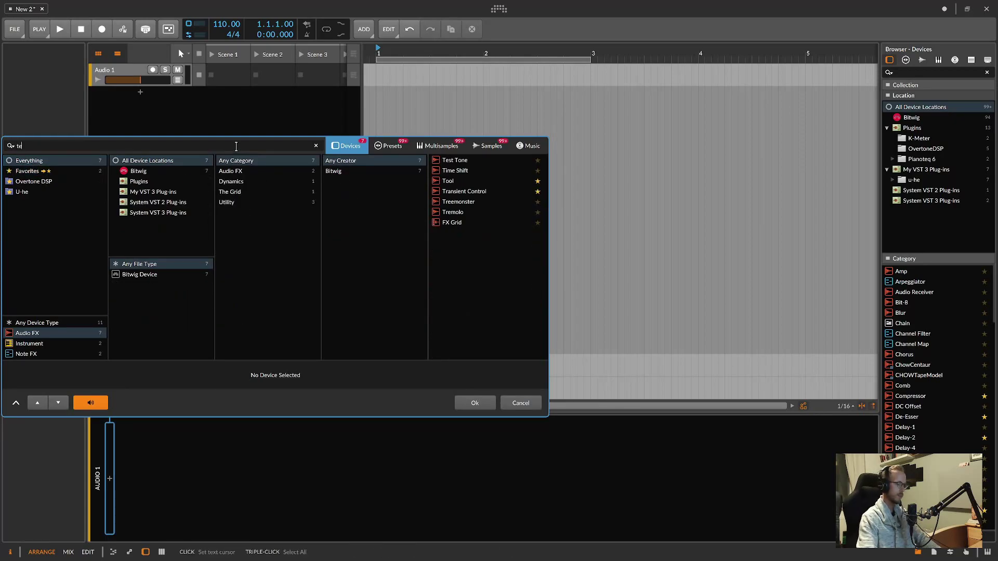
click(461, 160)
click(475, 398)
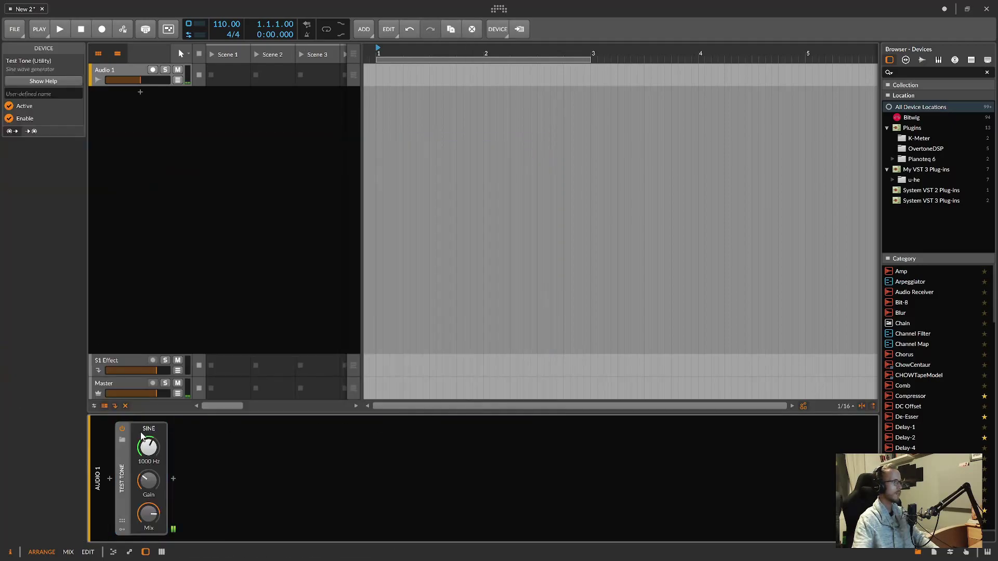
Switch off the Test Tone, set its frequency to 100 Hz and raise its gain.
click(122, 429)
ctrl+click(149, 450)
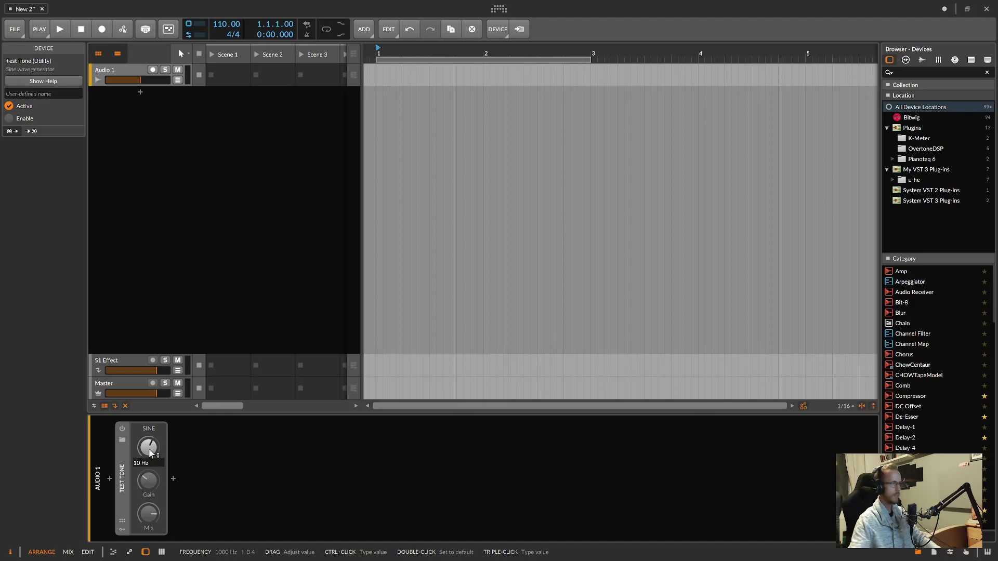
text(100)
key(Return)
drag(147, 485, 147, 484)
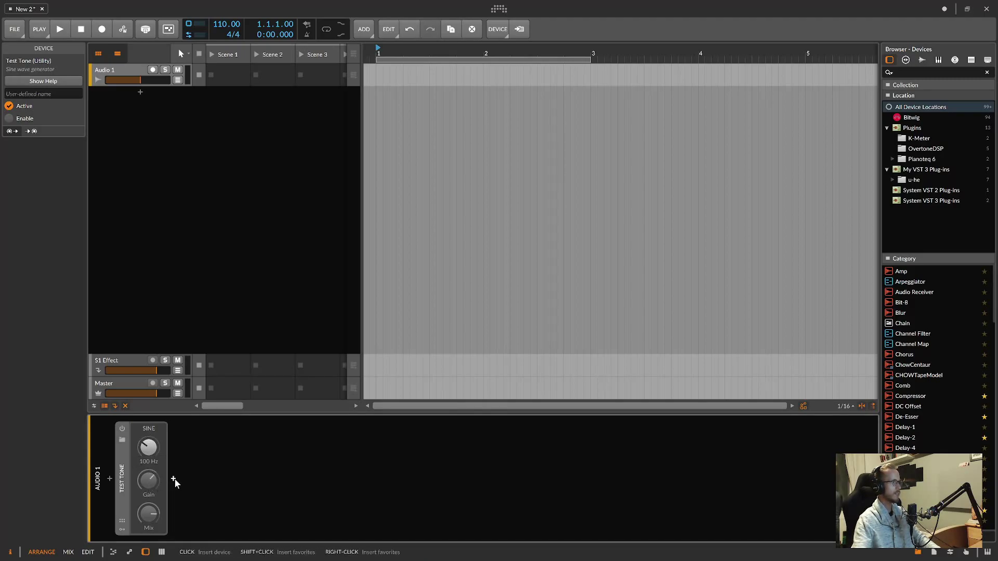
Insert an FX Layer container after the Test Tone.
click(173, 478)
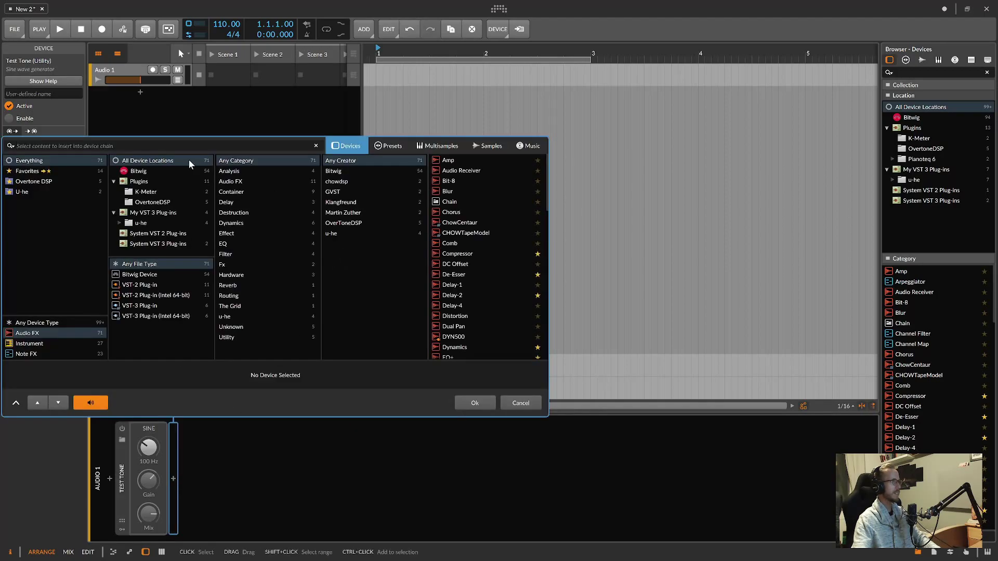
click(47, 171)
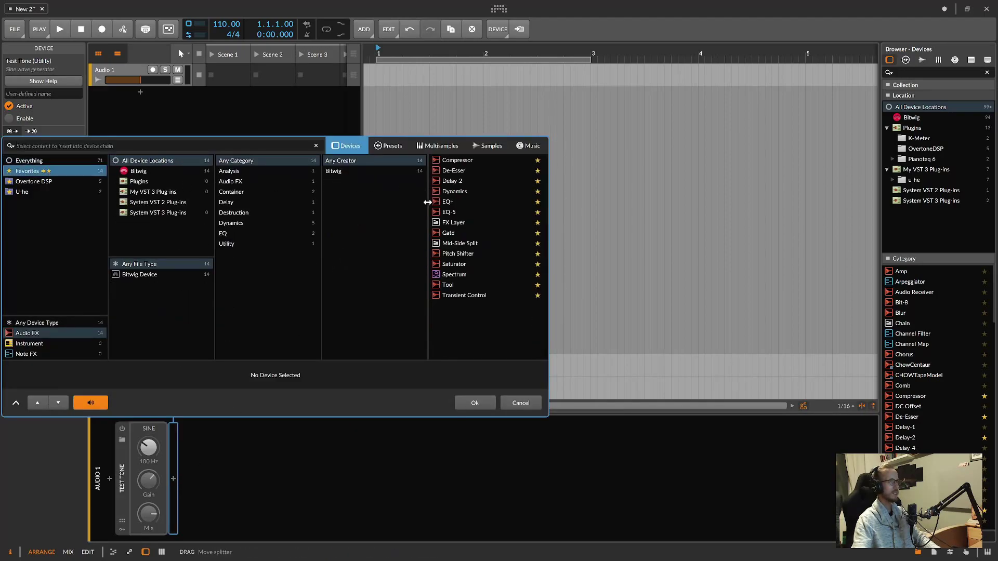
click(448, 224)
click(476, 402)
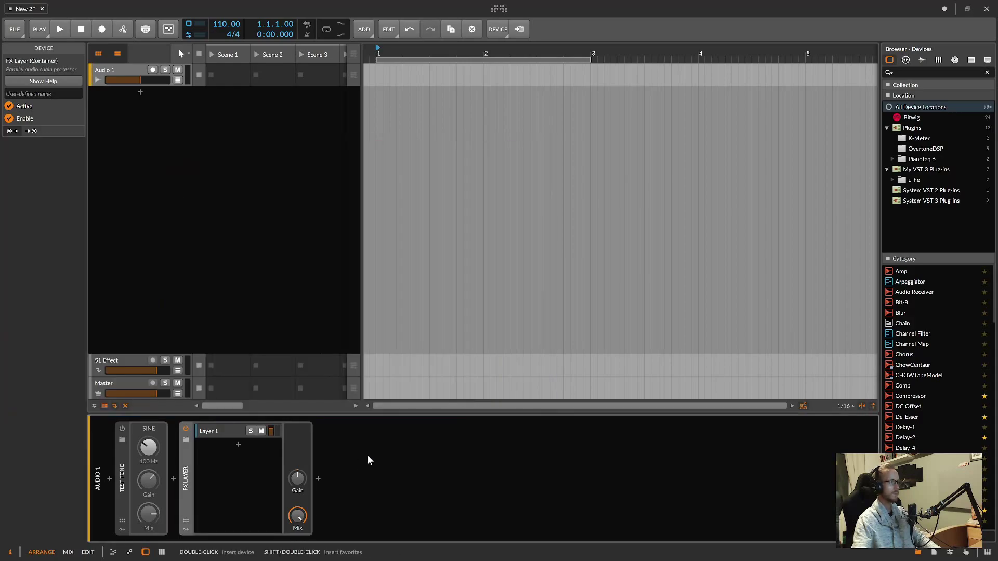
Insert a Spectrum analyser after the FX Layer and briefly enable the Test Tone to view its signal.
click(319, 477)
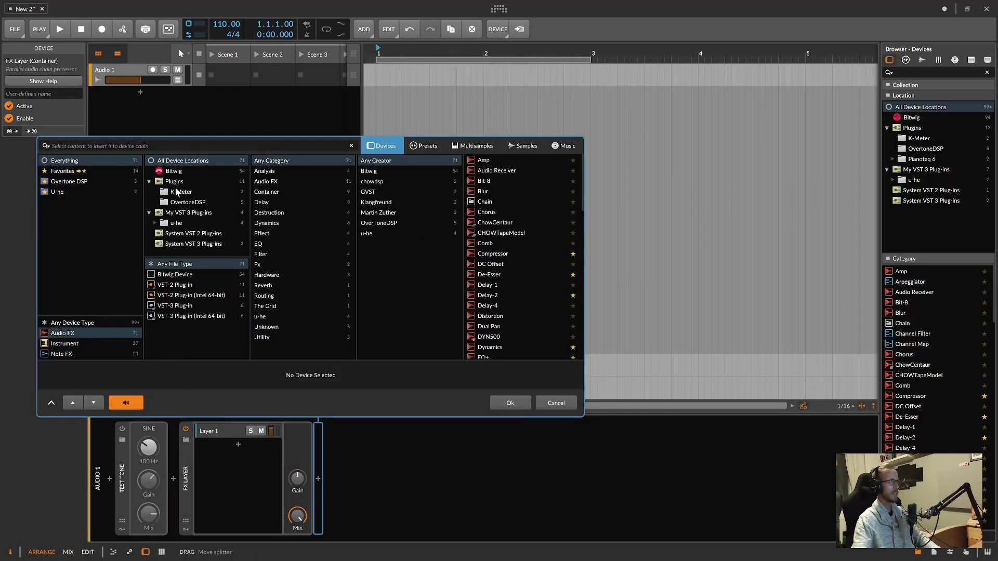
click(70, 171)
click(481, 275)
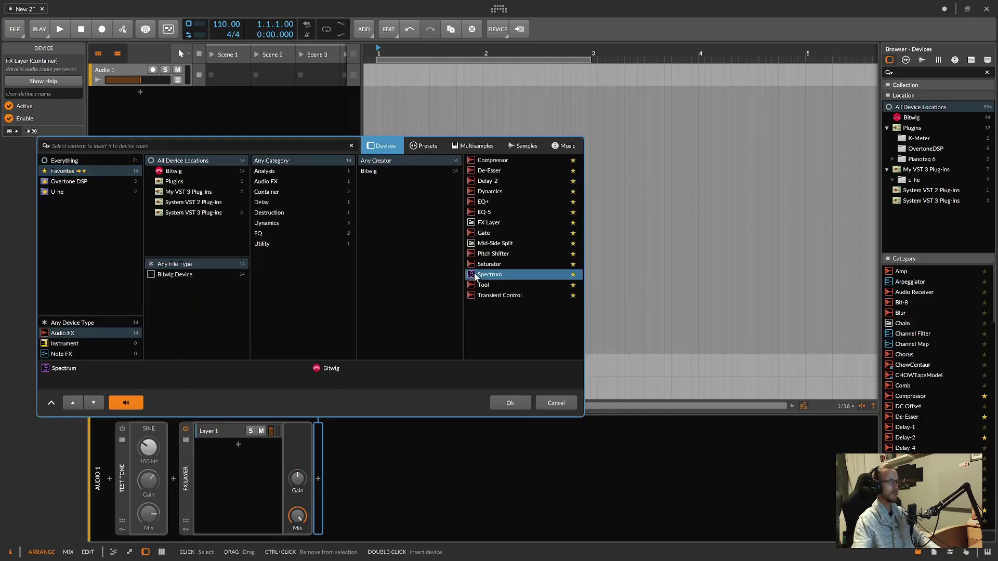
click(521, 400)
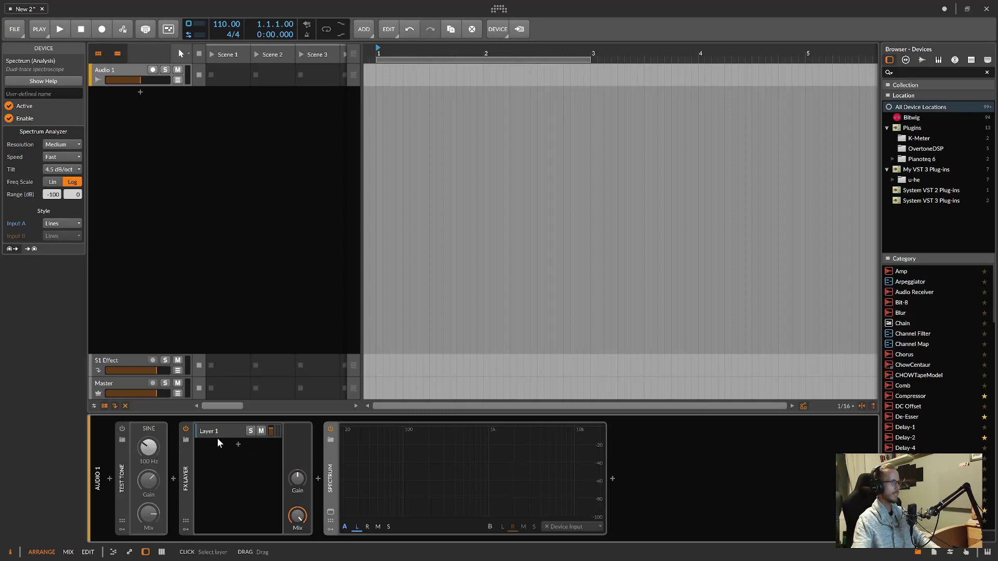
click(123, 429)
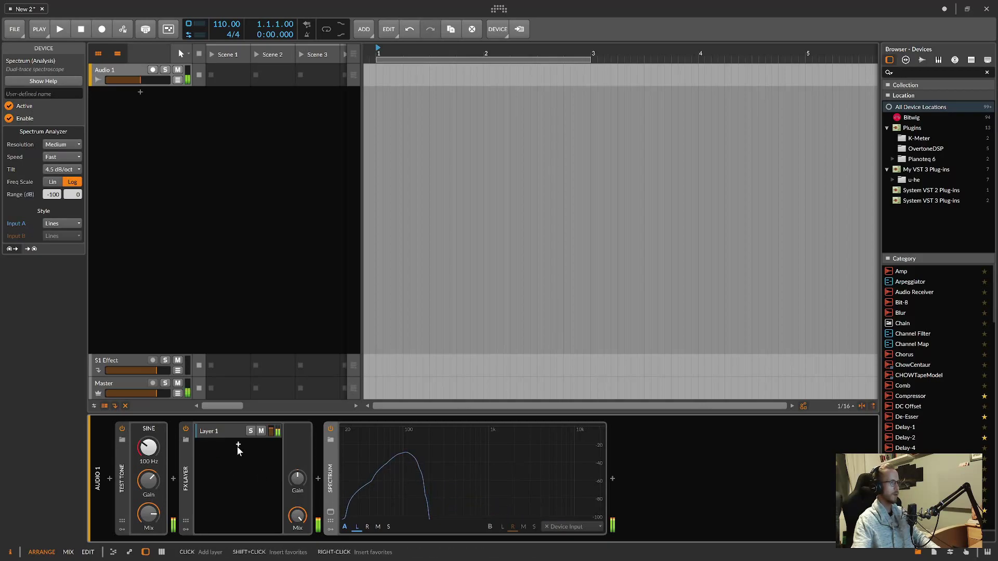
click(121, 430)
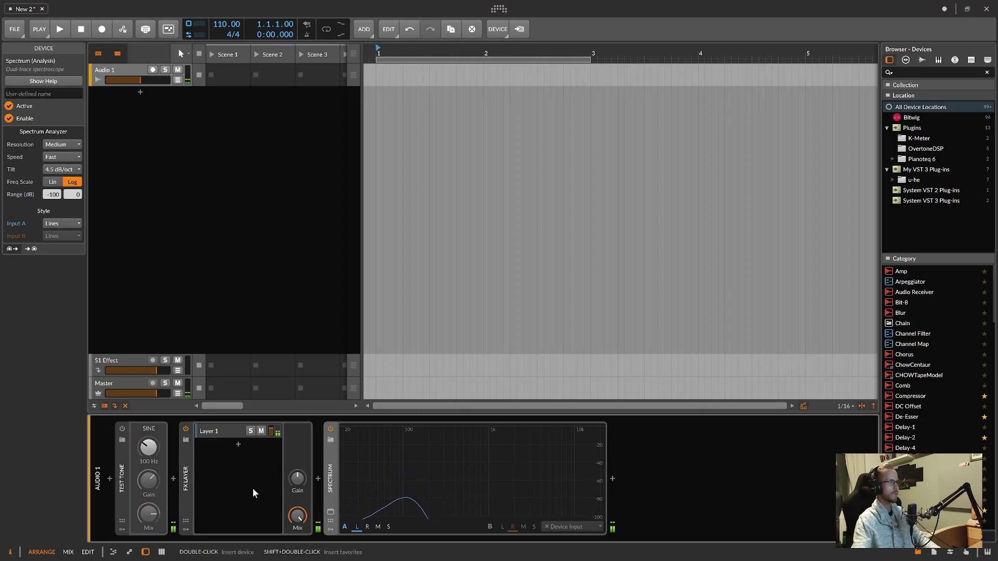
Add a second layer containing a Chain device to the FX Layer.
click(238, 447)
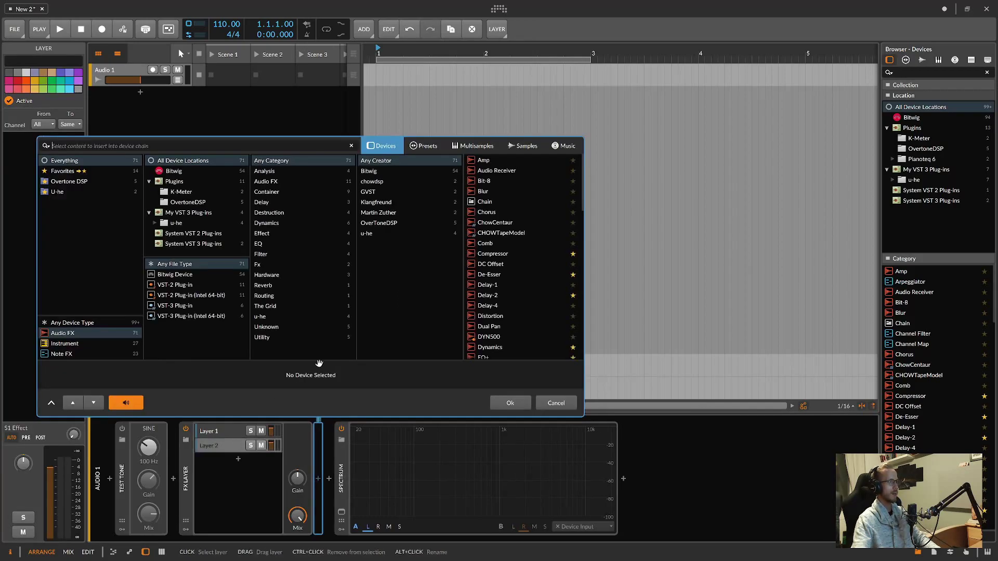
click(484, 205)
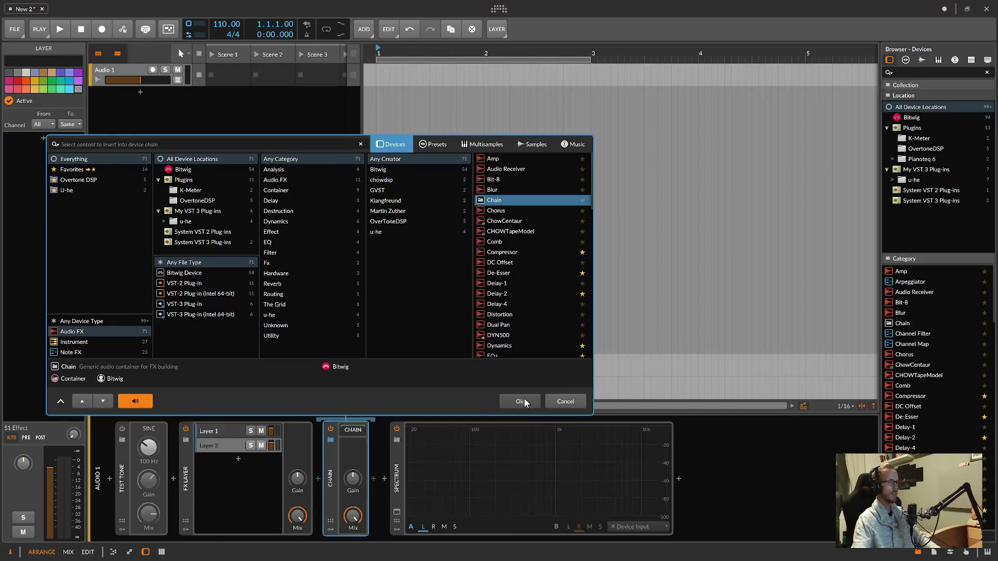
click(523, 401)
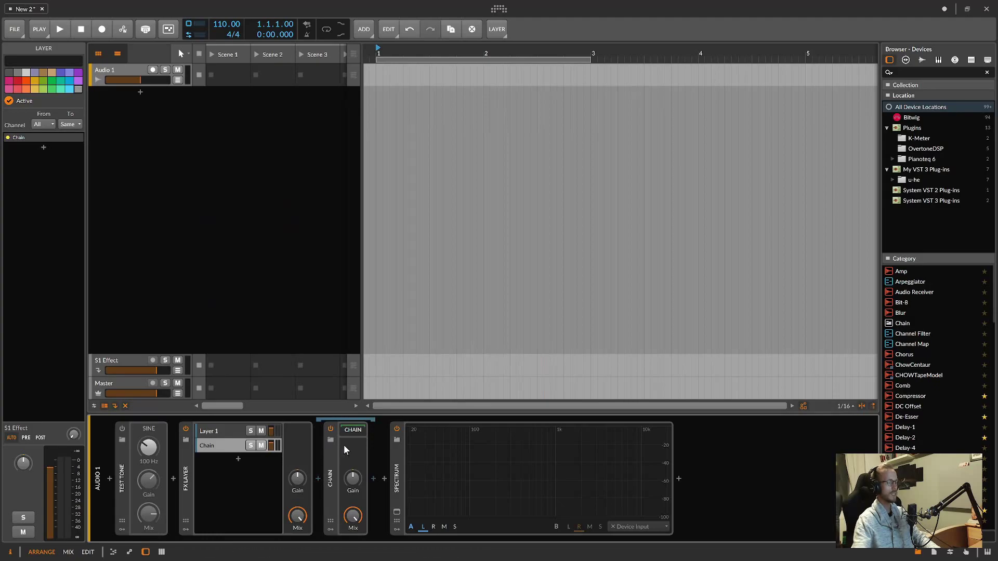
Insert a Pitch Shifter inside the Chain device of the second layer.
click(352, 437)
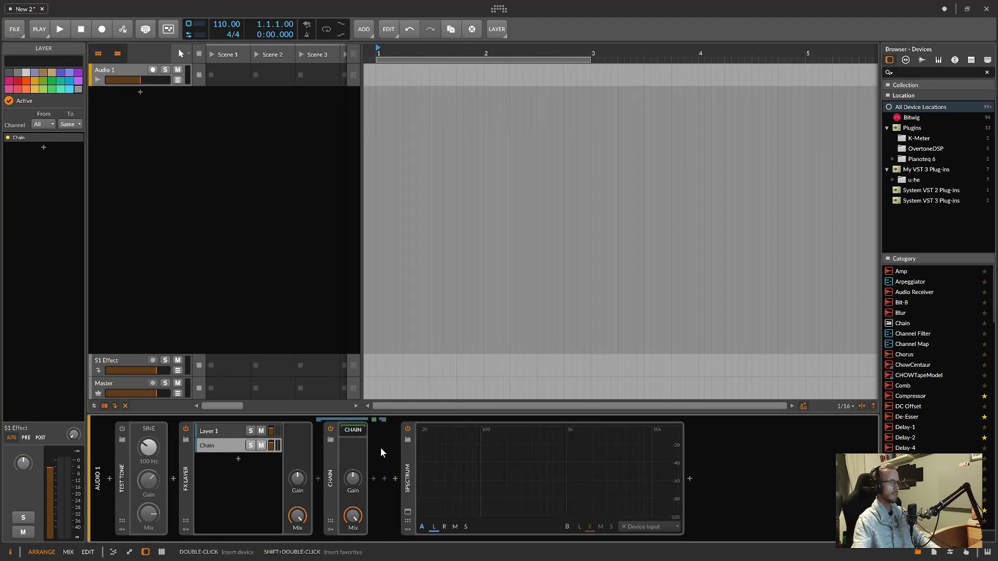
click(372, 479)
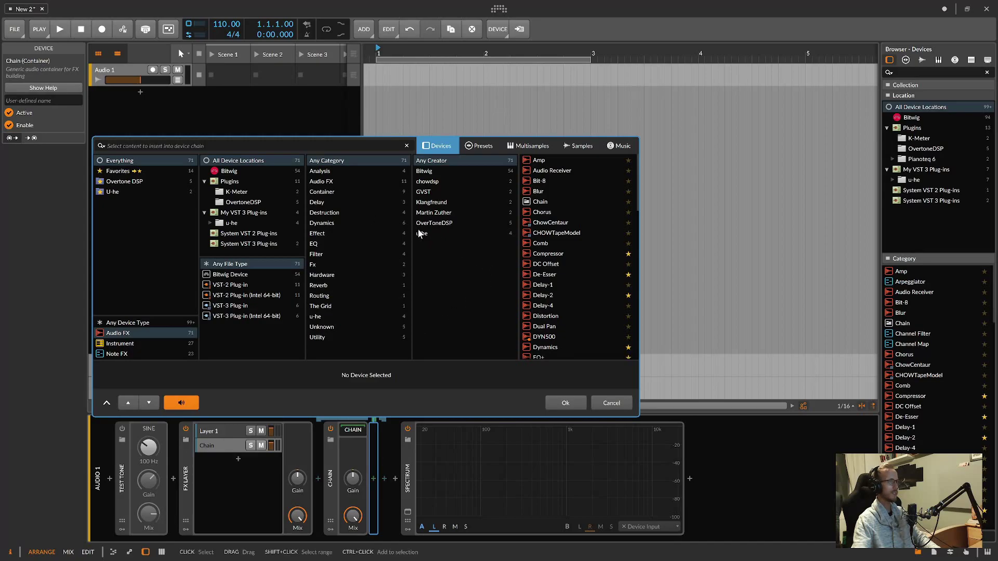
scroll(550, 263, down, 8)
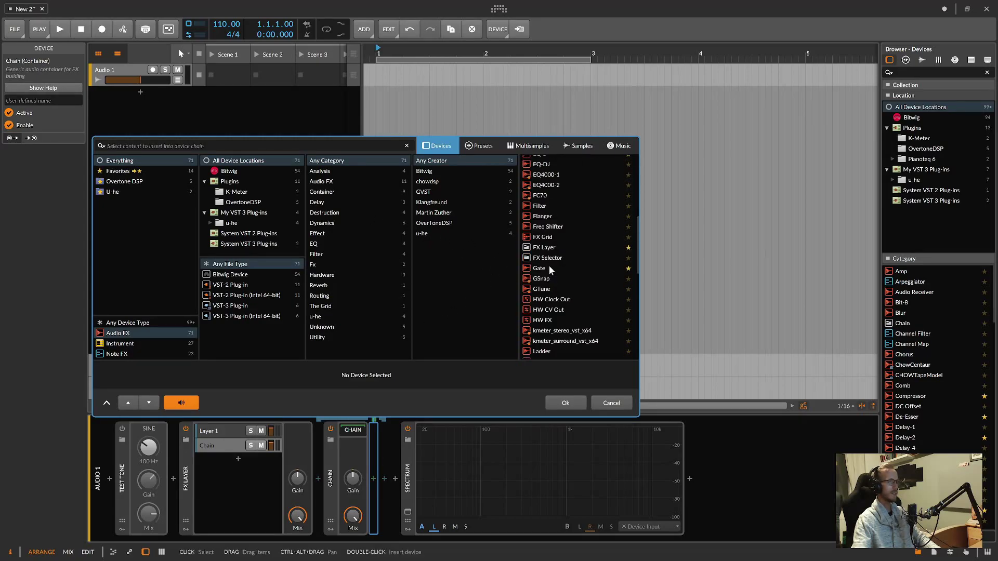
scroll(547, 250, down, 5)
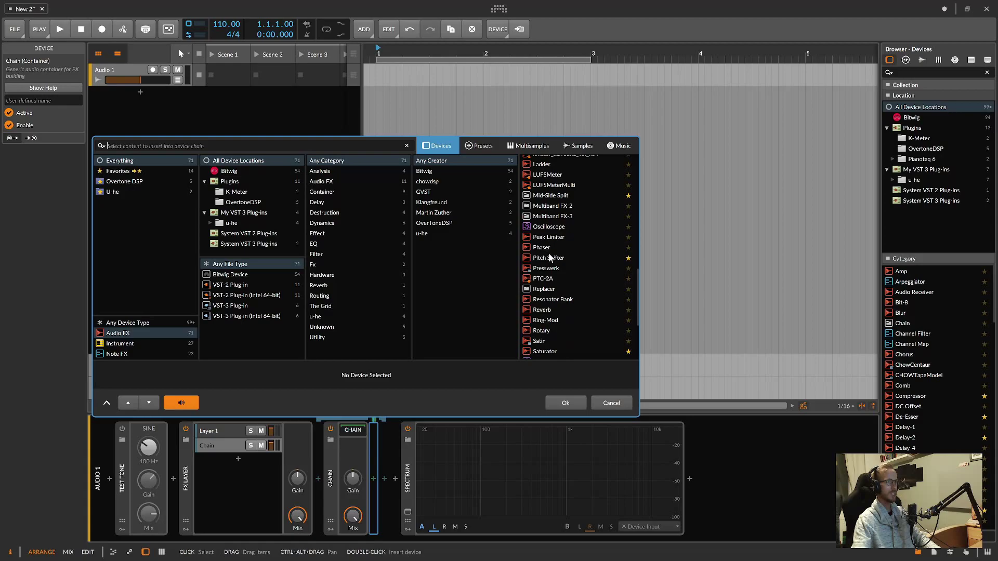
click(550, 258)
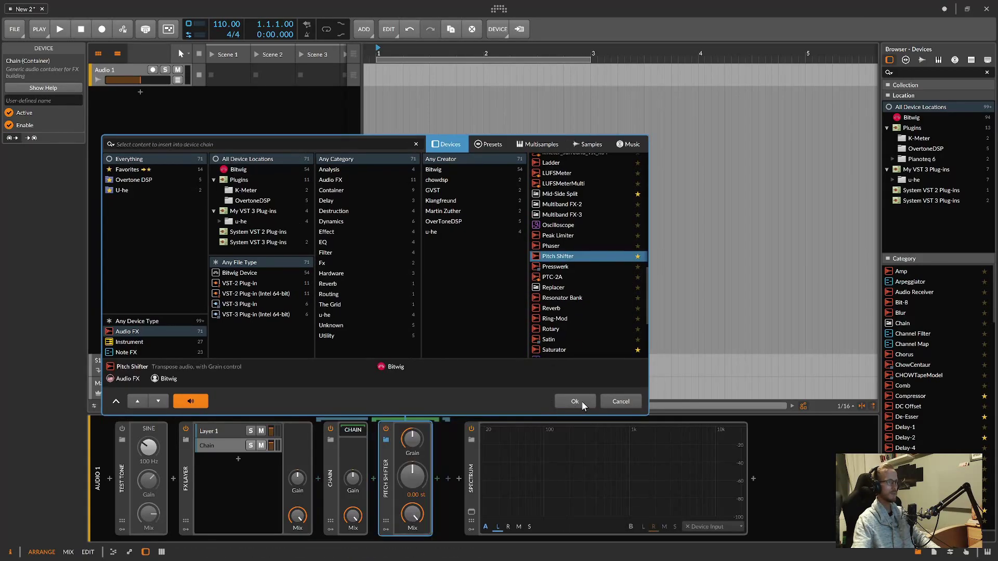
click(575, 402)
Insert an EQ-5 after the Pitch Shifter and switch off its band 1.
click(437, 480)
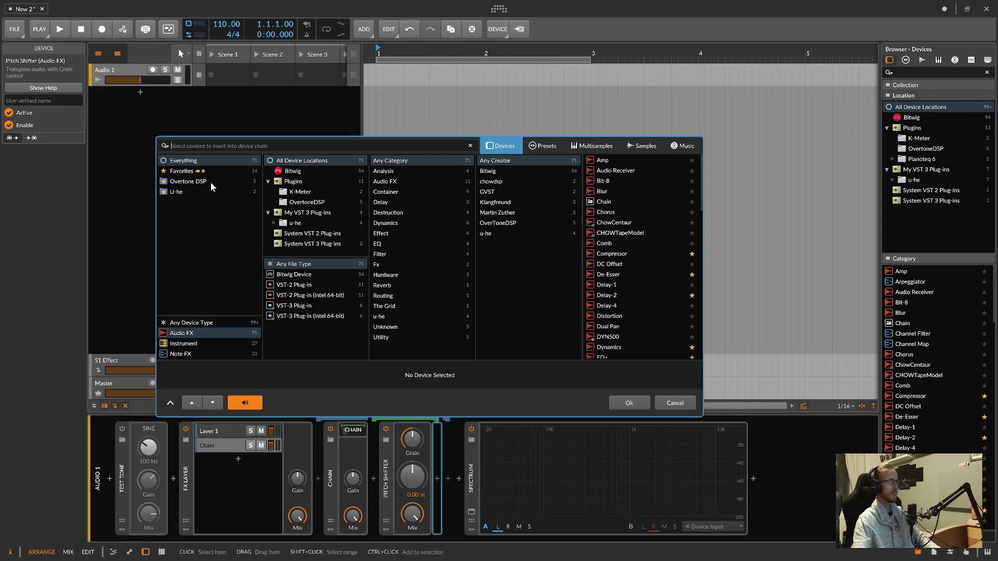
click(181, 171)
click(603, 212)
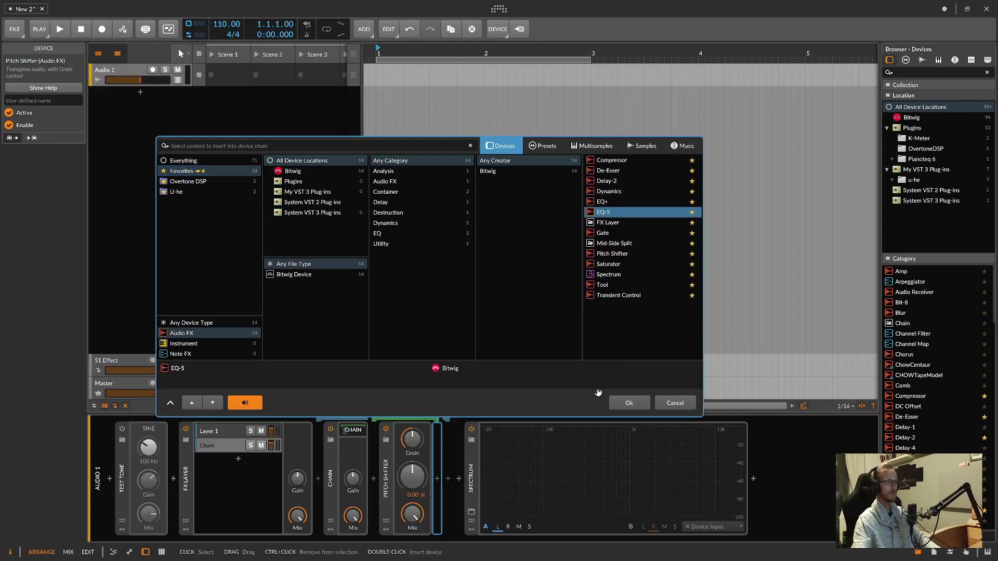
click(638, 403)
click(468, 497)
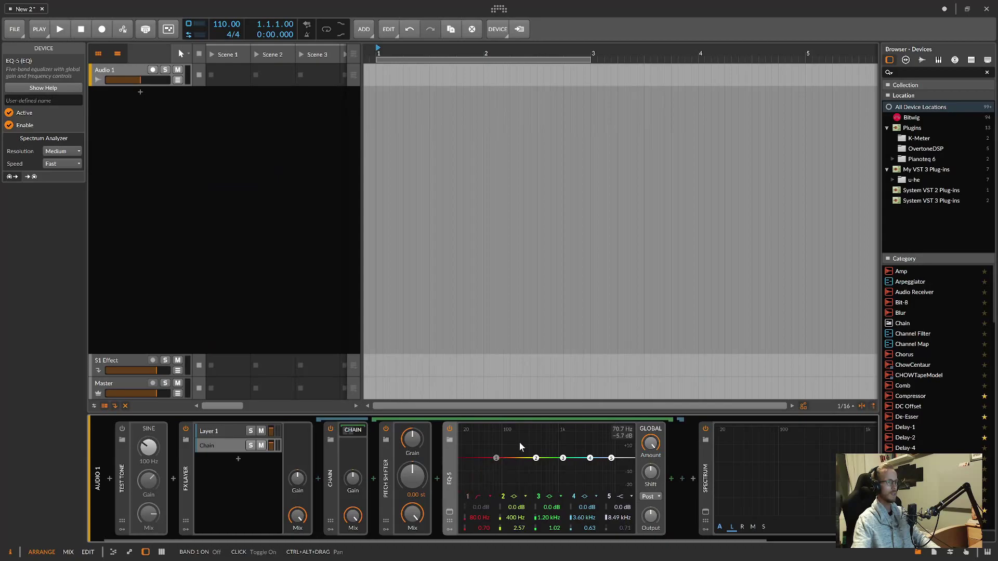
Insert a Saturator after the EQ-5 inside the Chain and switch it off.
click(671, 478)
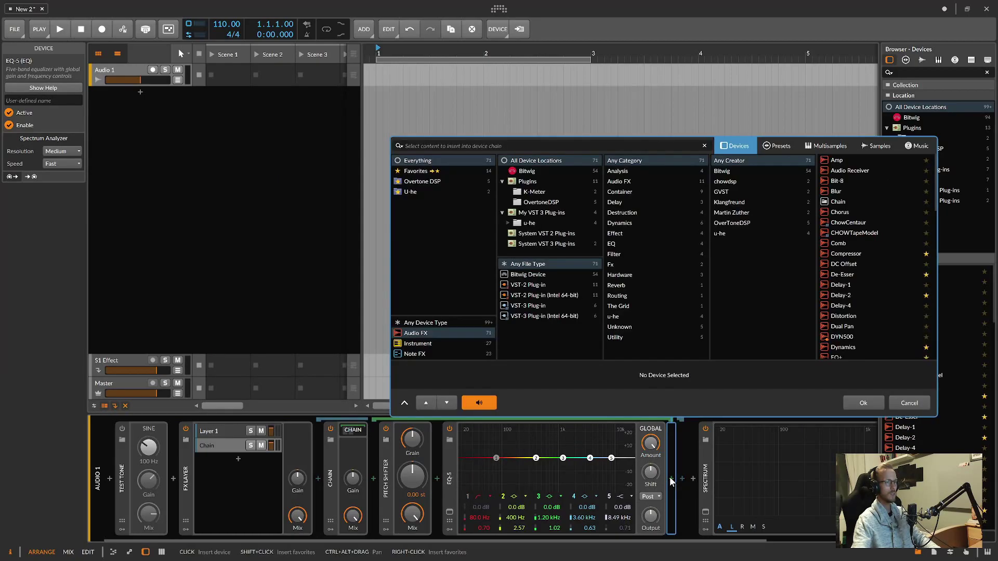
click(431, 171)
click(839, 264)
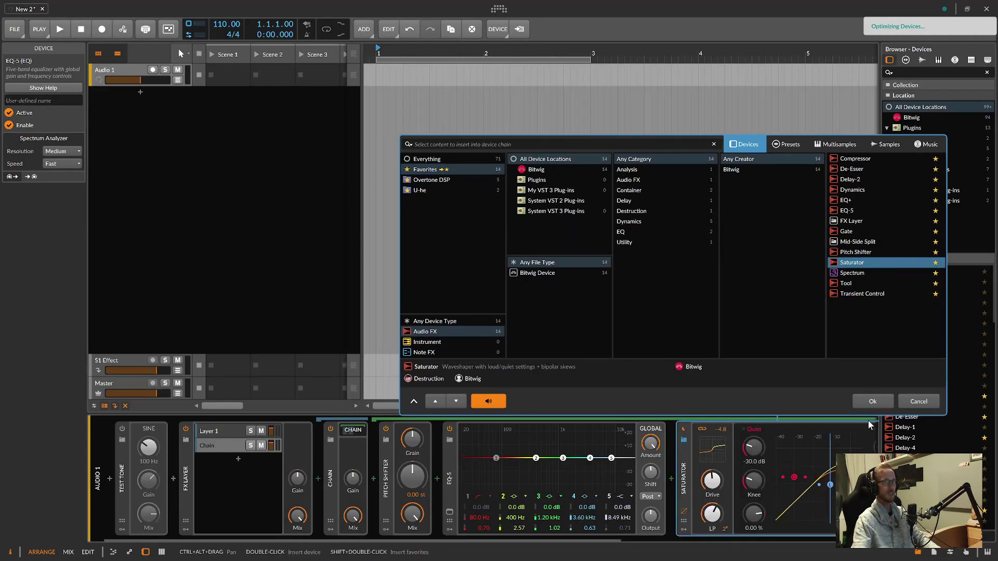
click(872, 401)
drag(605, 538, 569, 551)
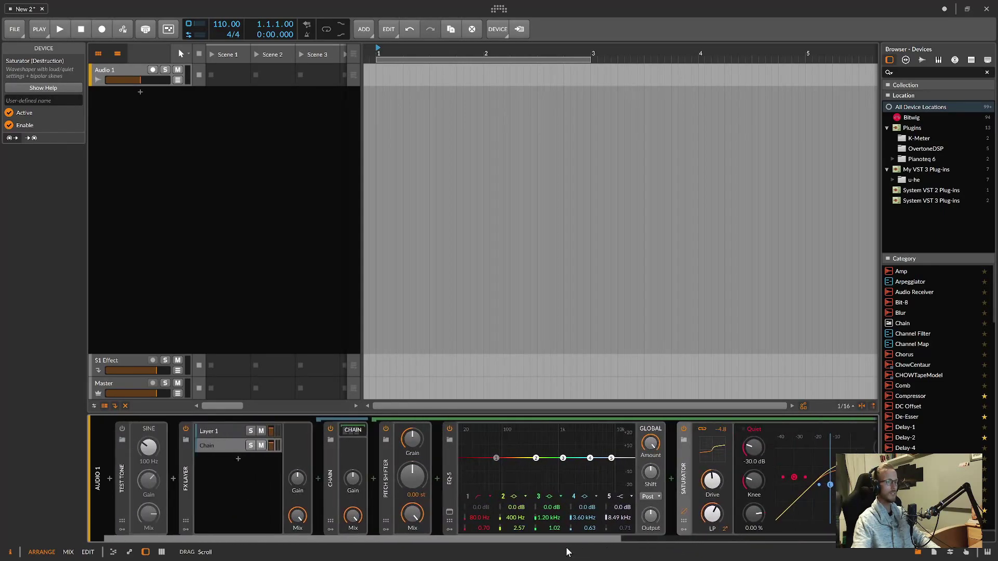
click(684, 430)
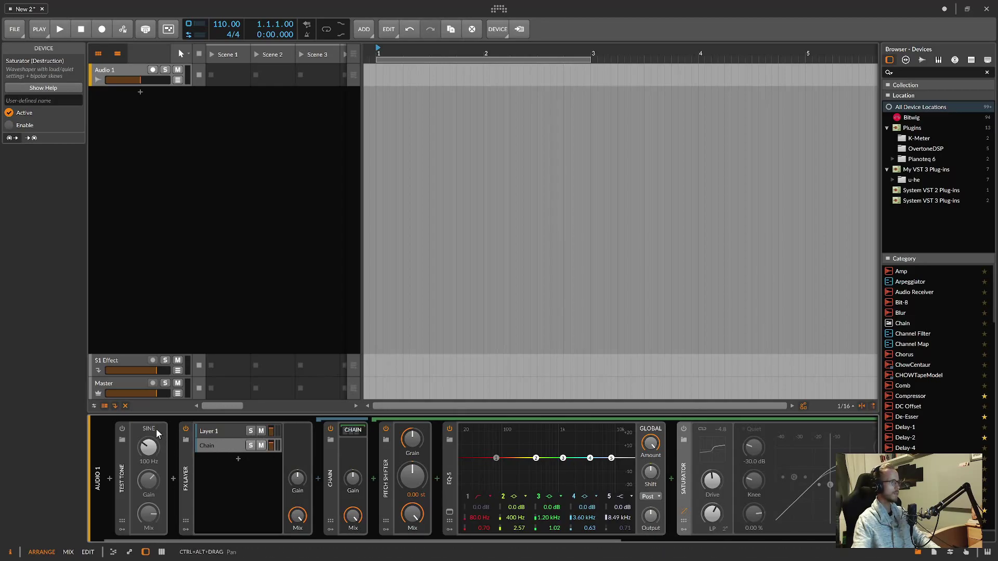
Enable the Test Tone and compare the layers by soloing first the Chain layer and second Layer 1.
click(121, 428)
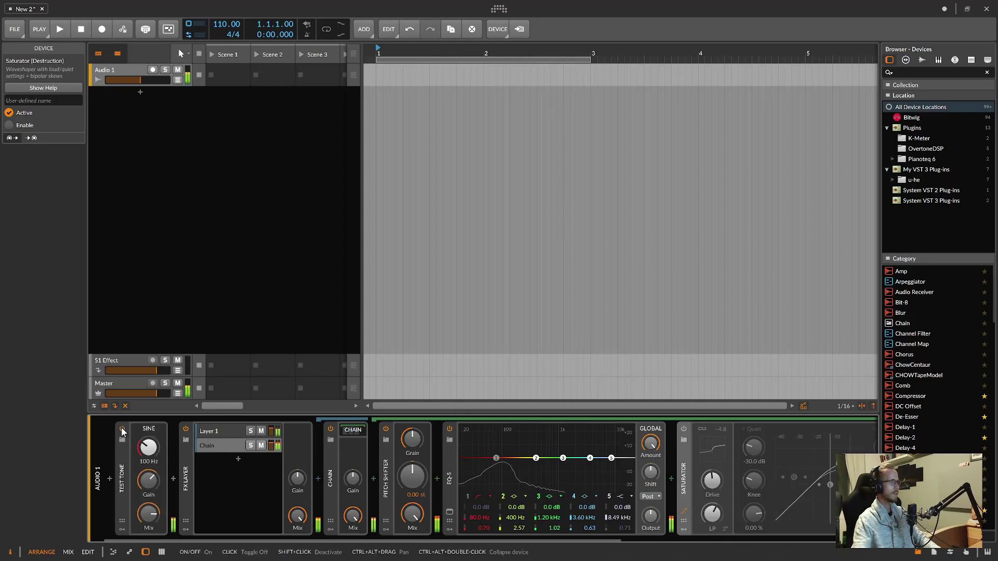
click(236, 446)
click(251, 445)
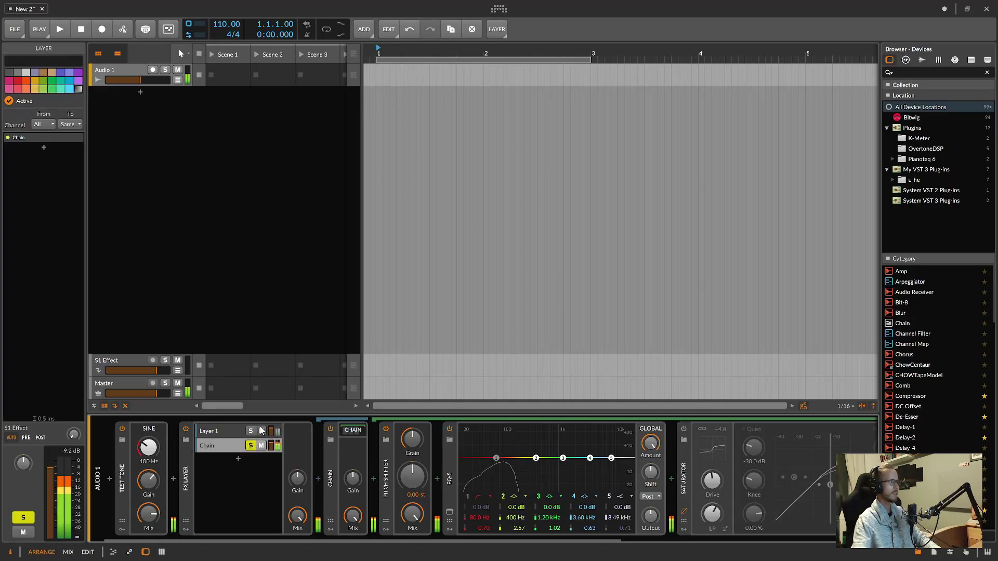
click(251, 431)
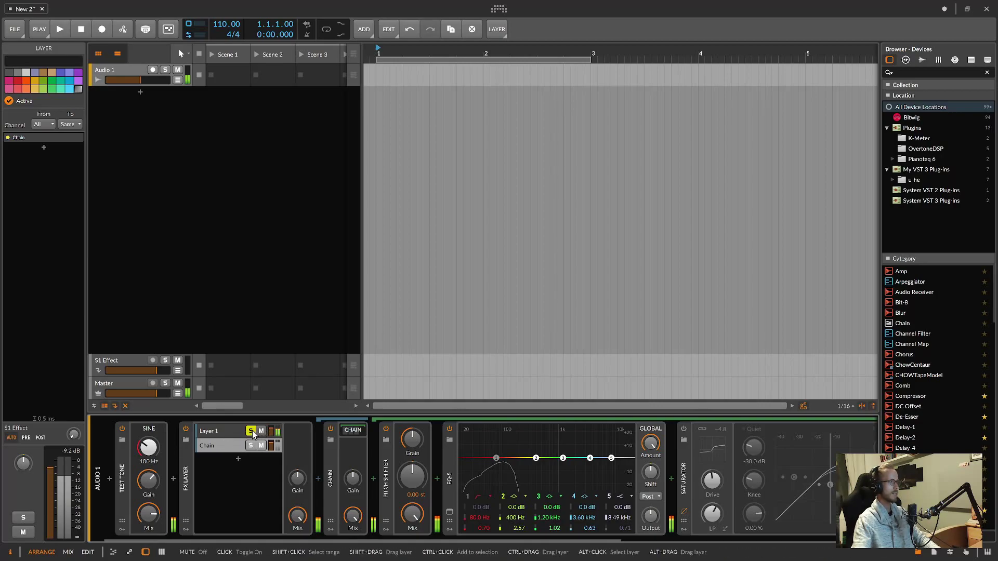
Solo the Chain layer instead of Layer 1 and lower its Pitch Shifter to -12.00 st.
click(226, 446)
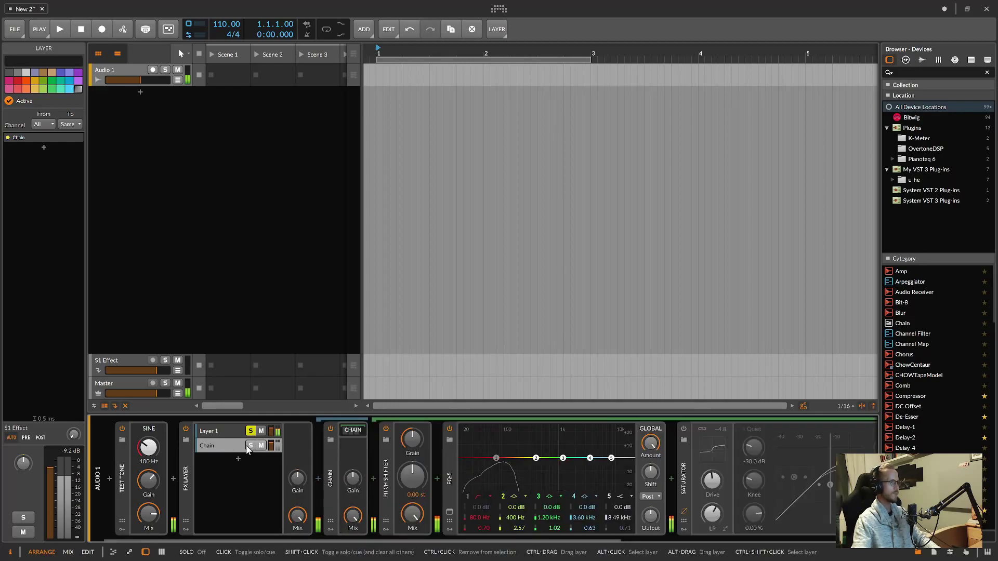
click(250, 445)
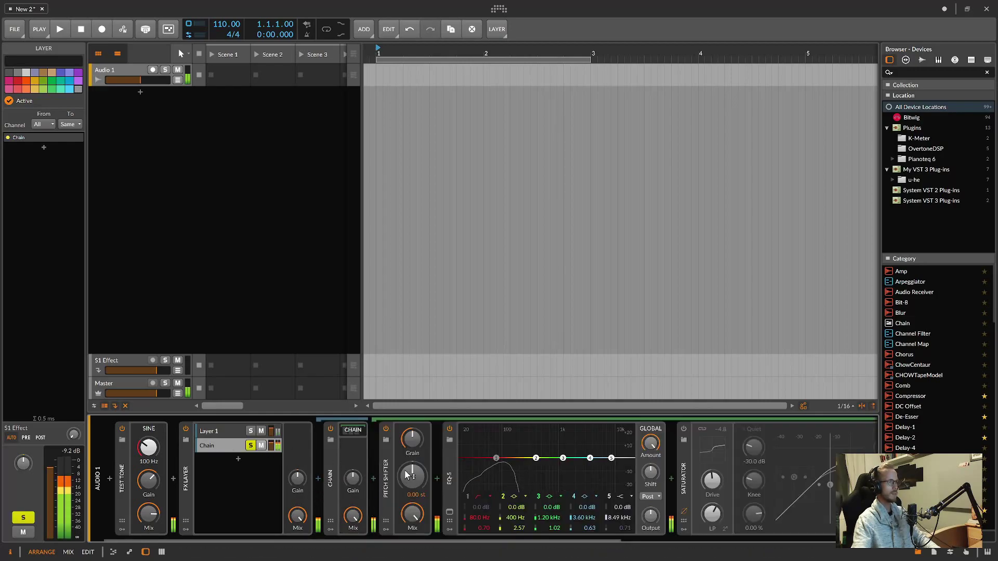
drag(406, 472, 406, 470)
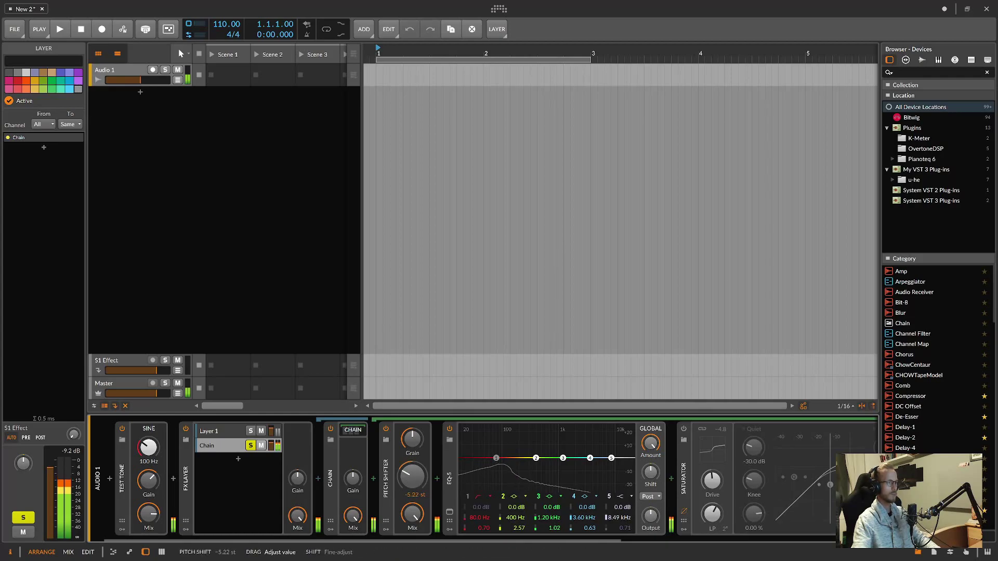
drag(406, 470, 406, 484)
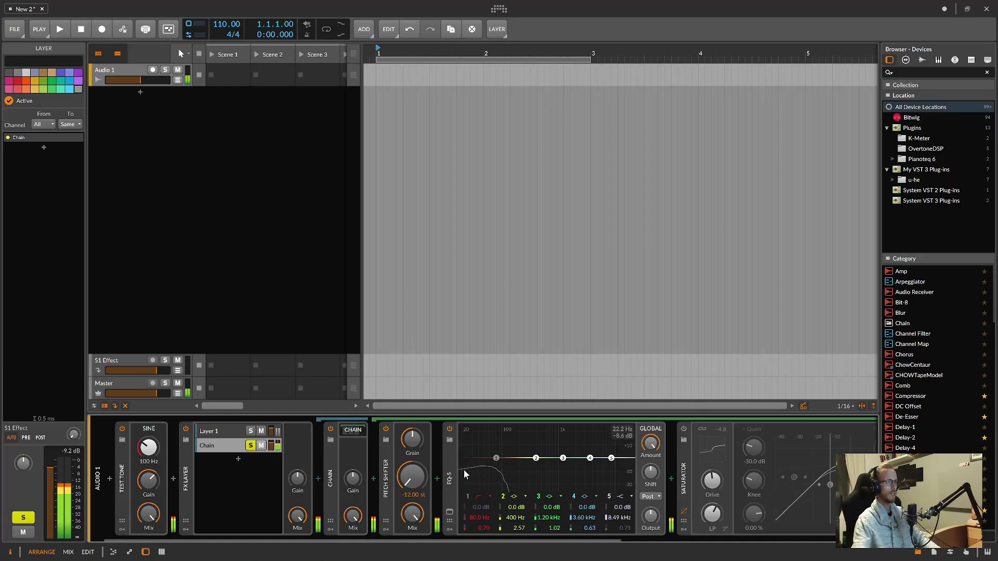
Lower the Pitch Shifter's grain rate by ear, switching the Test Tone off and back on between adjustments.
drag(409, 439, 412, 440)
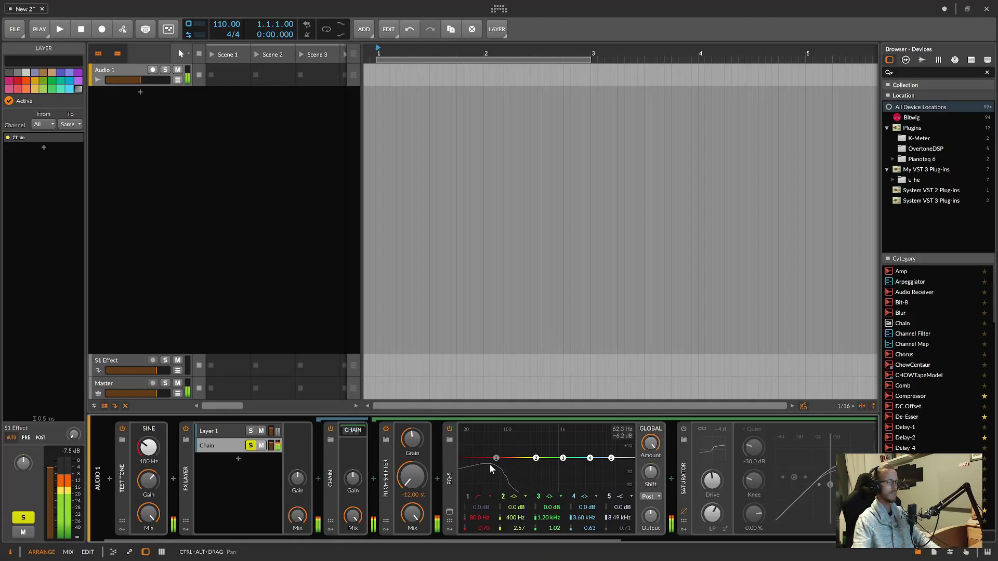
click(411, 442)
drag(410, 441, 411, 441)
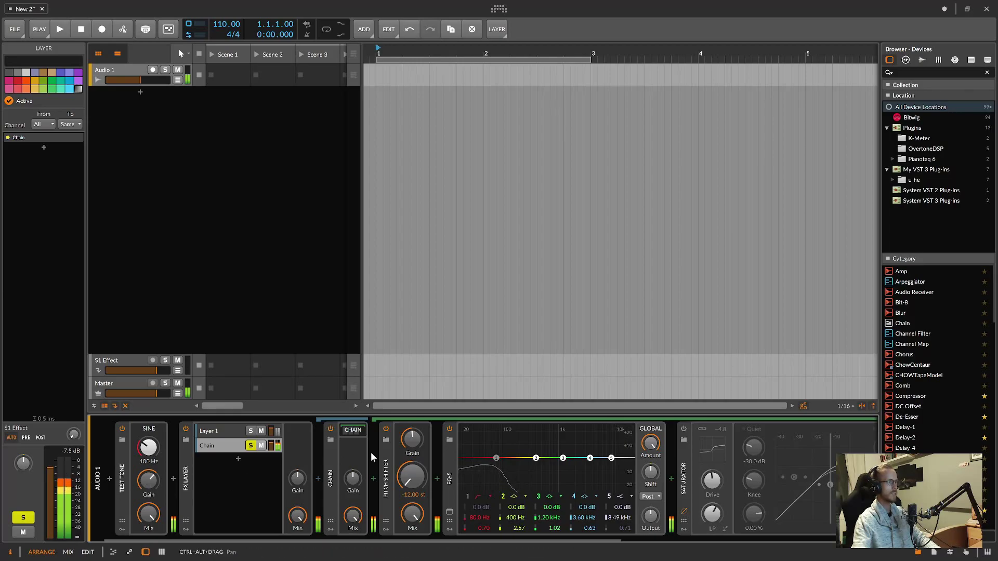
click(123, 430)
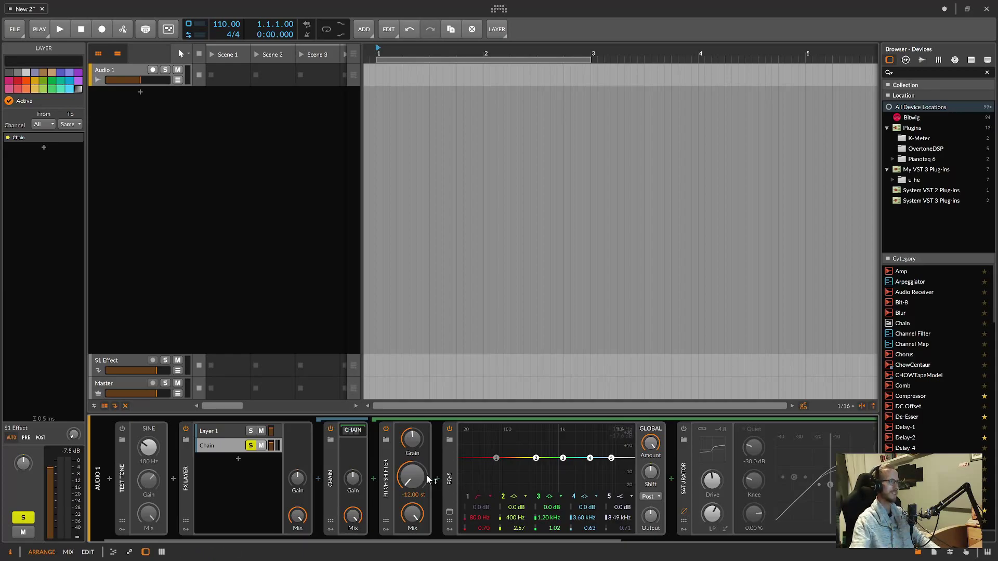
click(123, 429)
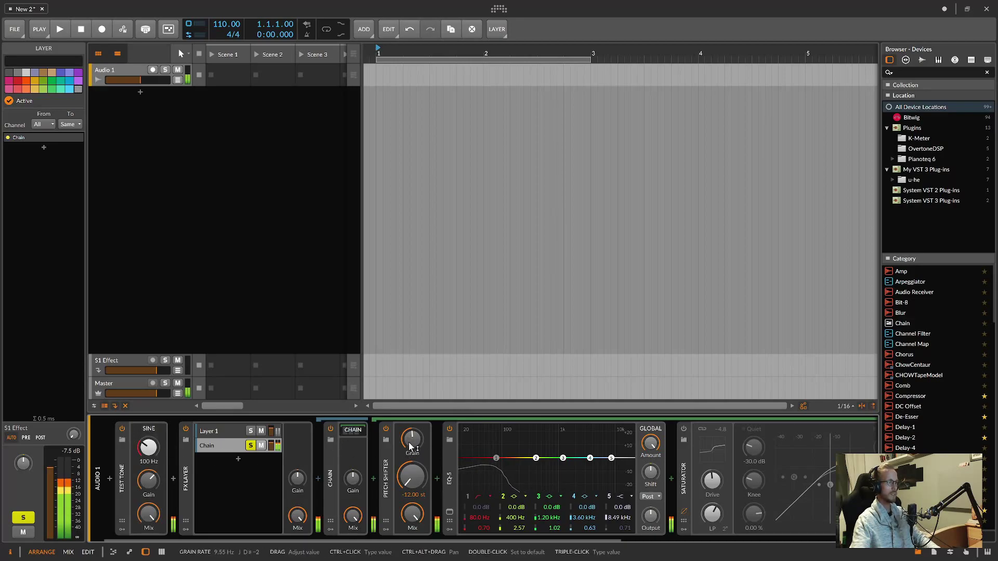
mouse_move(409, 442)
mouse_down()
mouse_move(409, 463)
mouse_move(411, 440)
mouse_up()
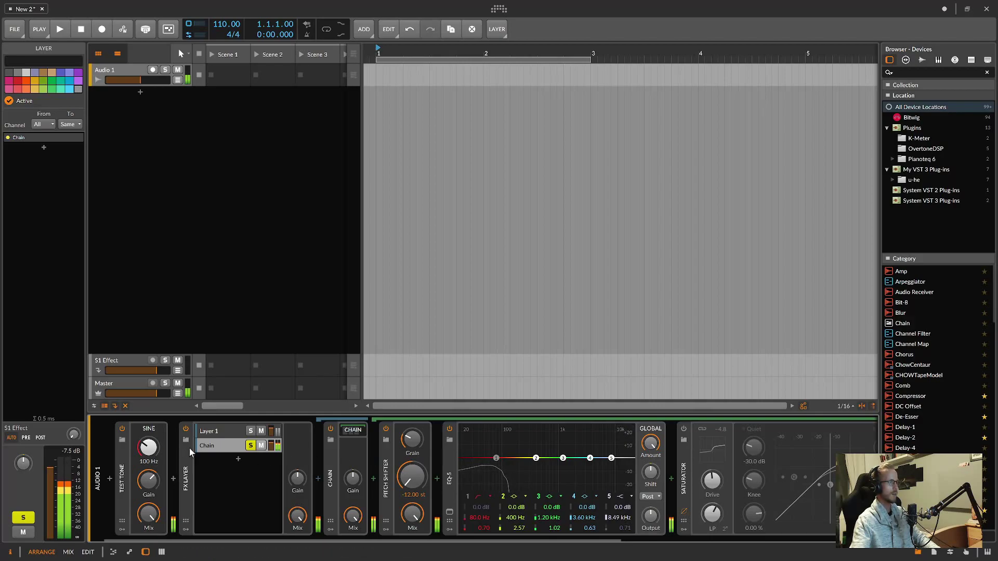
click(120, 430)
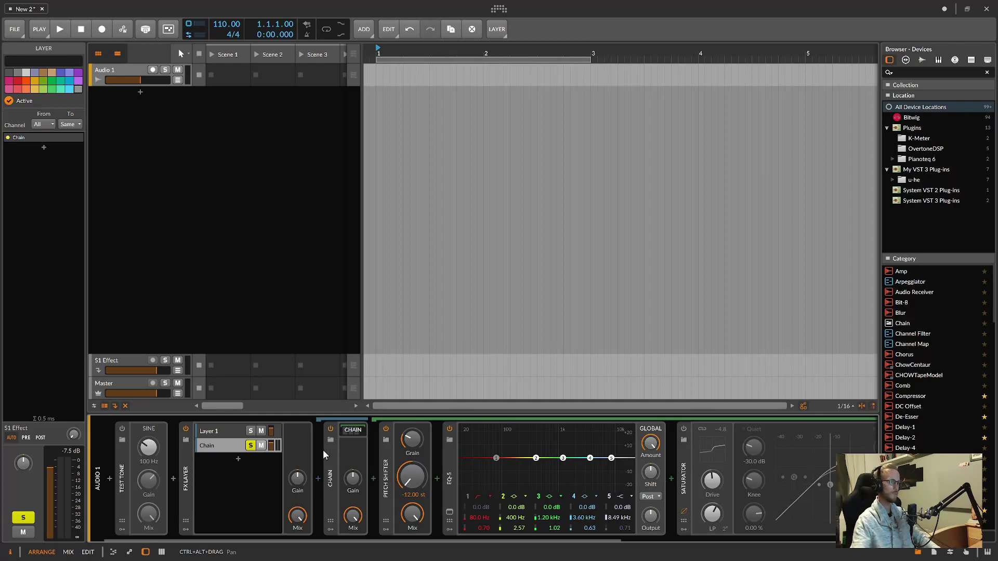
click(123, 429)
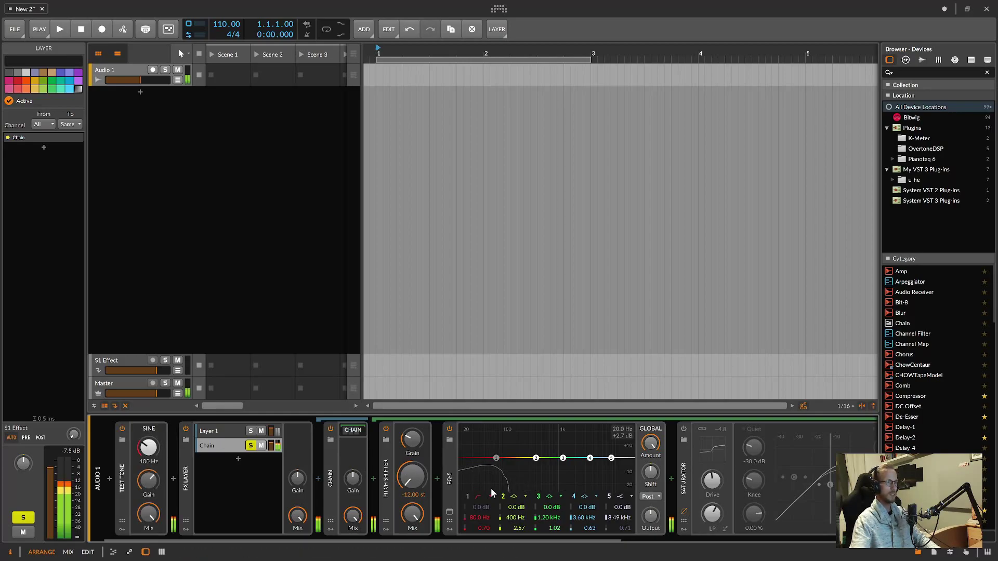
Change band 5 of the EQ-5 to Low-pass (4-pole) and set its frequency to 200 Hz.
click(621, 497)
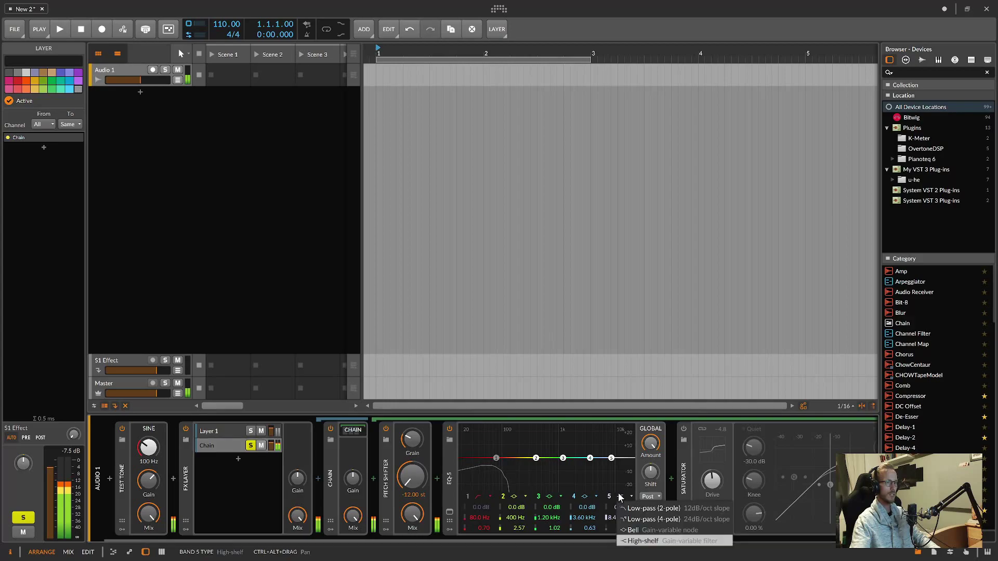
click(644, 519)
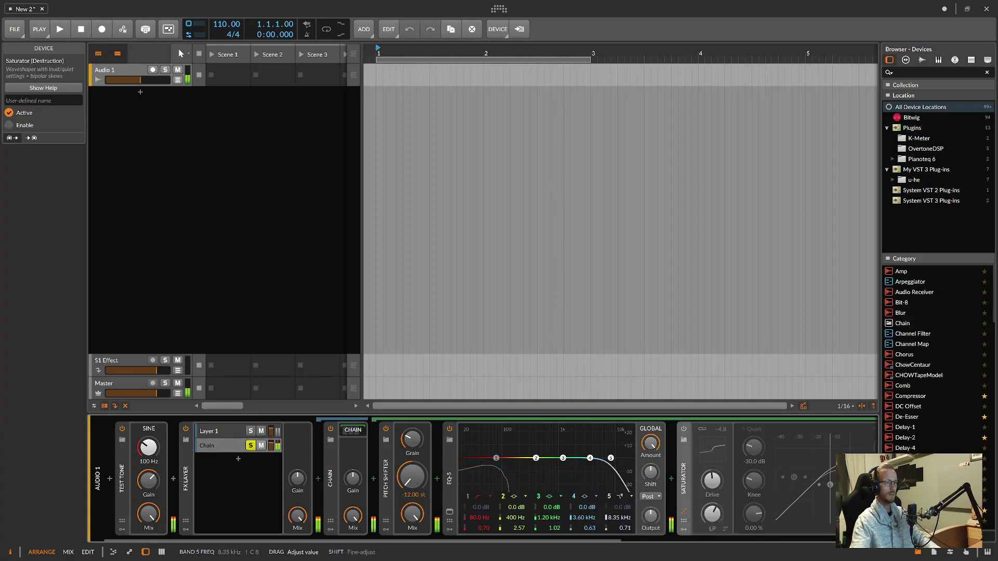
drag(619, 517, 619, 533)
click(619, 517)
text(200)
key(Return)
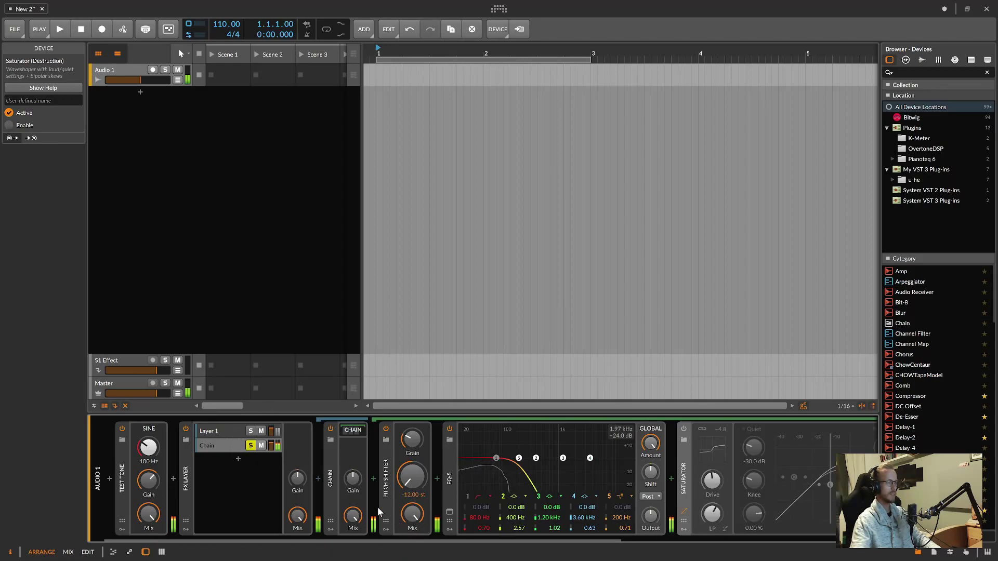
Solo Layer 1, clear the solo so both layers sound, and try Layer 1's volume at about +2.1 dB.
click(225, 430)
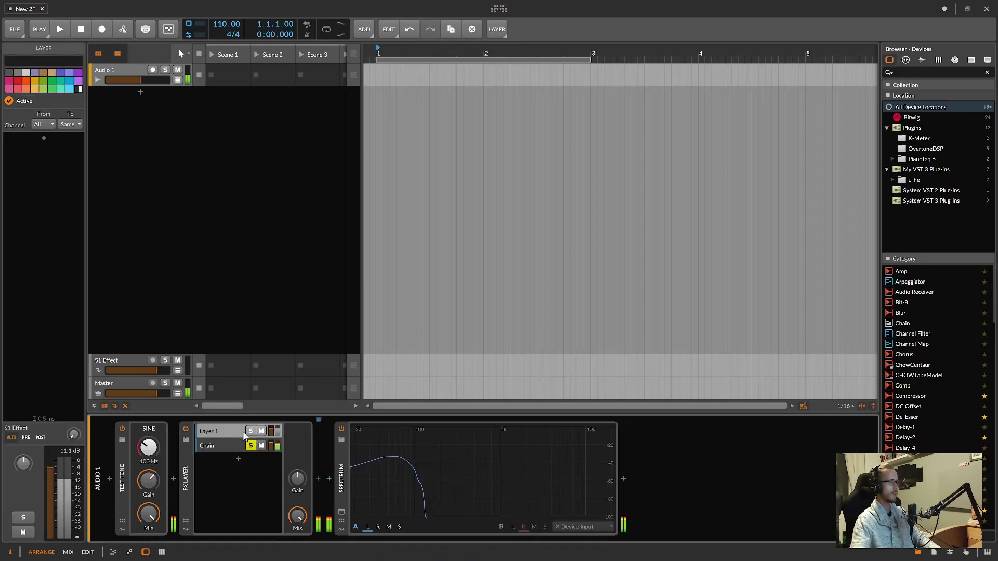
click(250, 431)
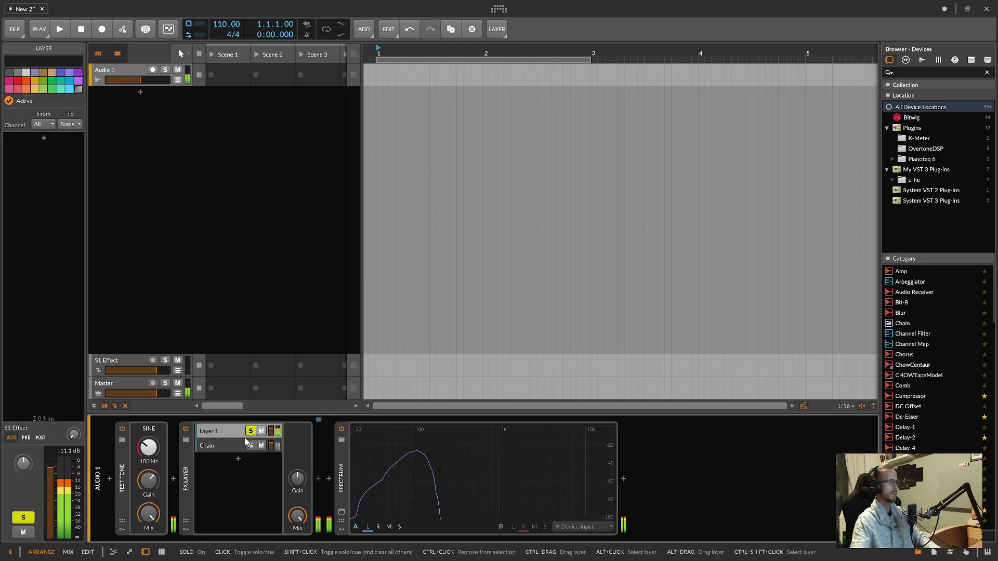
click(251, 431)
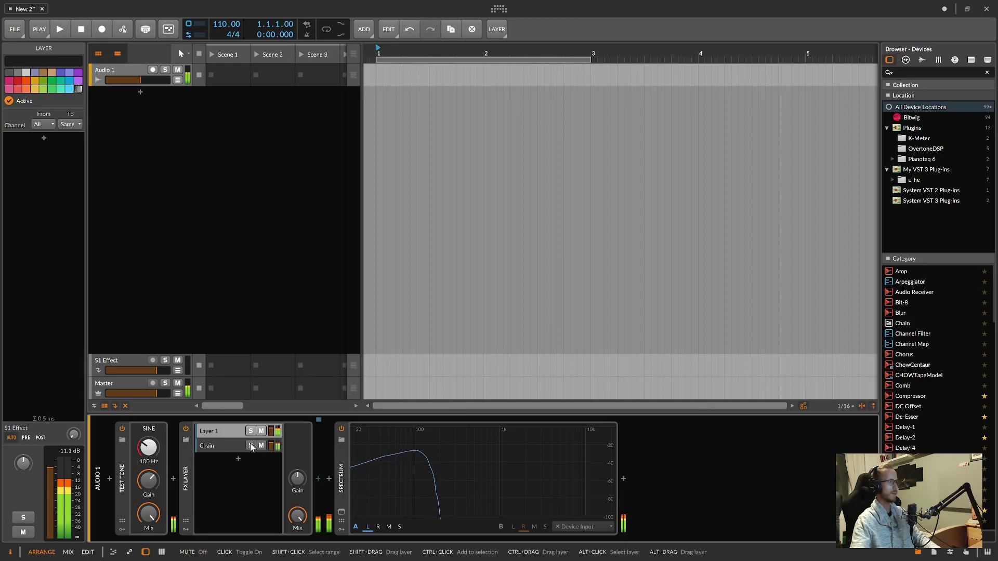
click(236, 447)
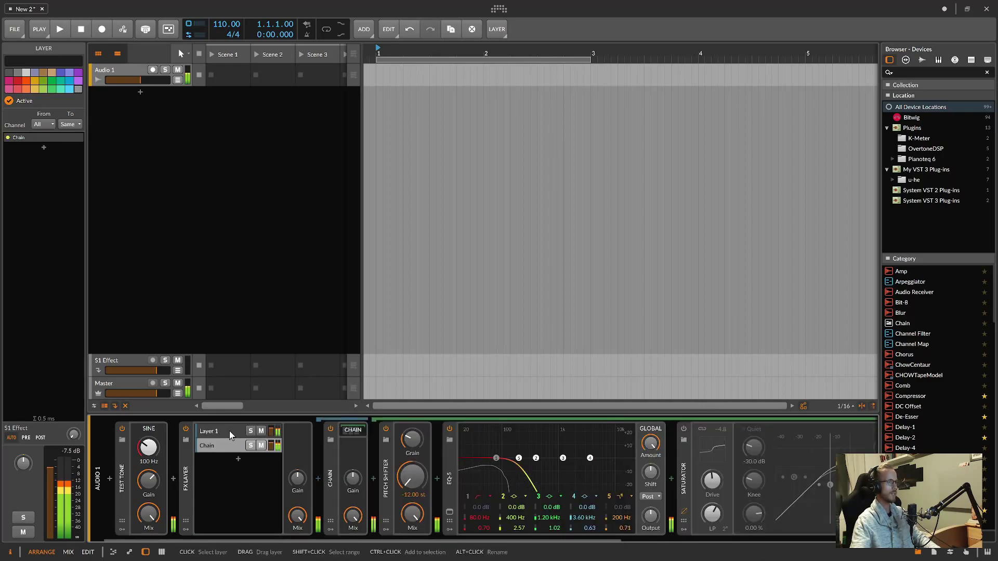
click(229, 433)
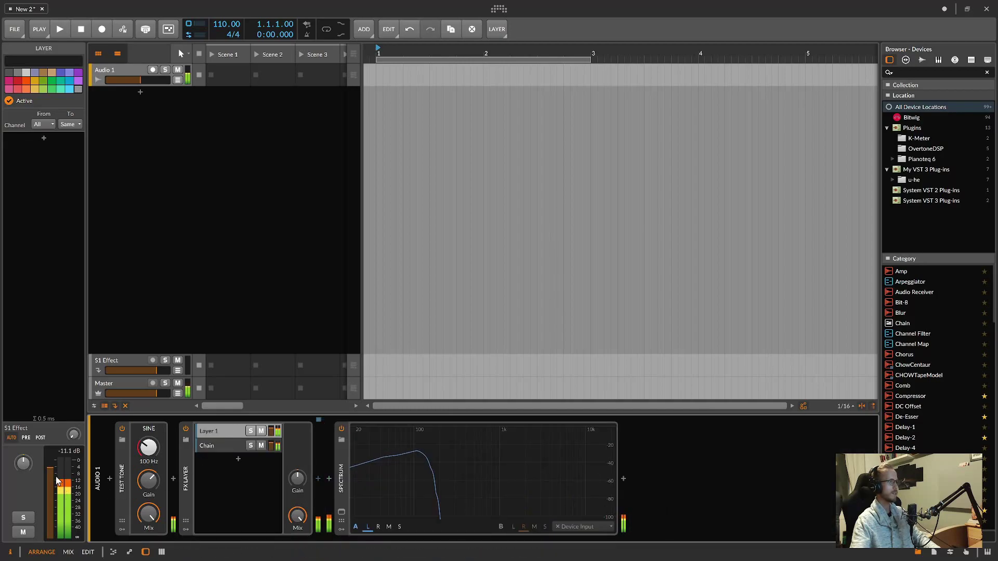
drag(51, 468, 50, 463)
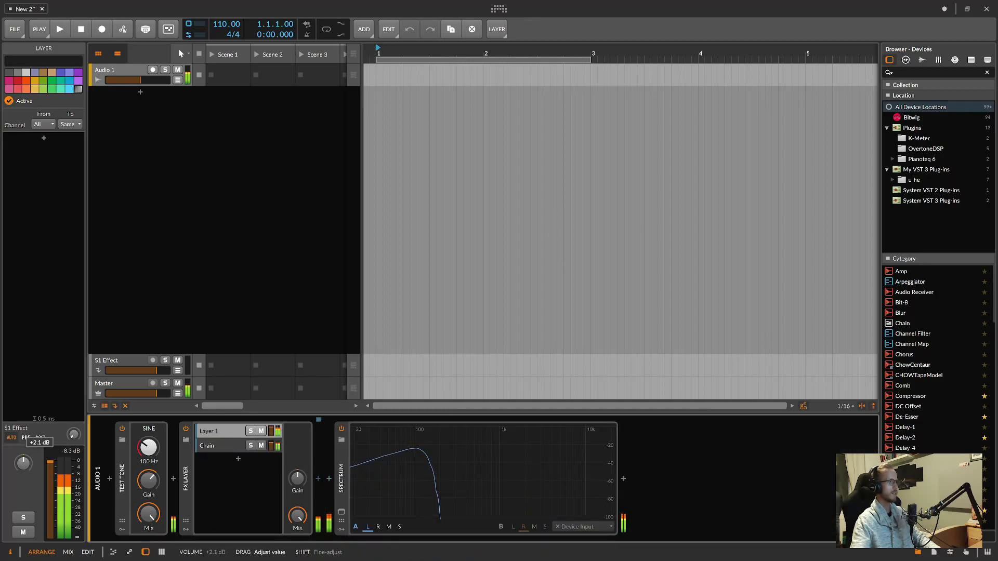
Toggle the Chain layer's mute to compare the mix, and mute Layer 1 so that only the Chain layer is heard.
click(262, 447)
click(262, 447)
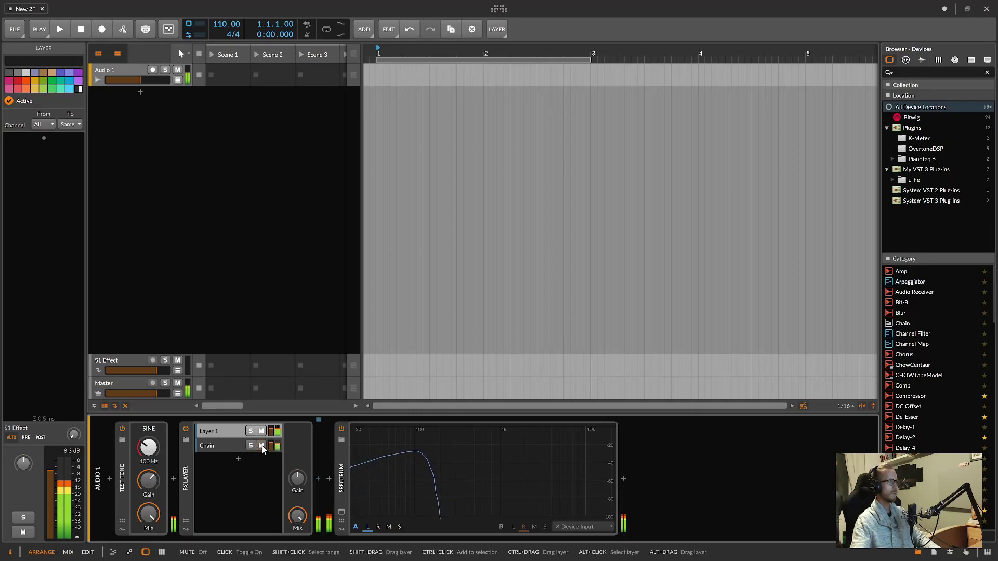
click(261, 446)
click(261, 446)
click(261, 446)
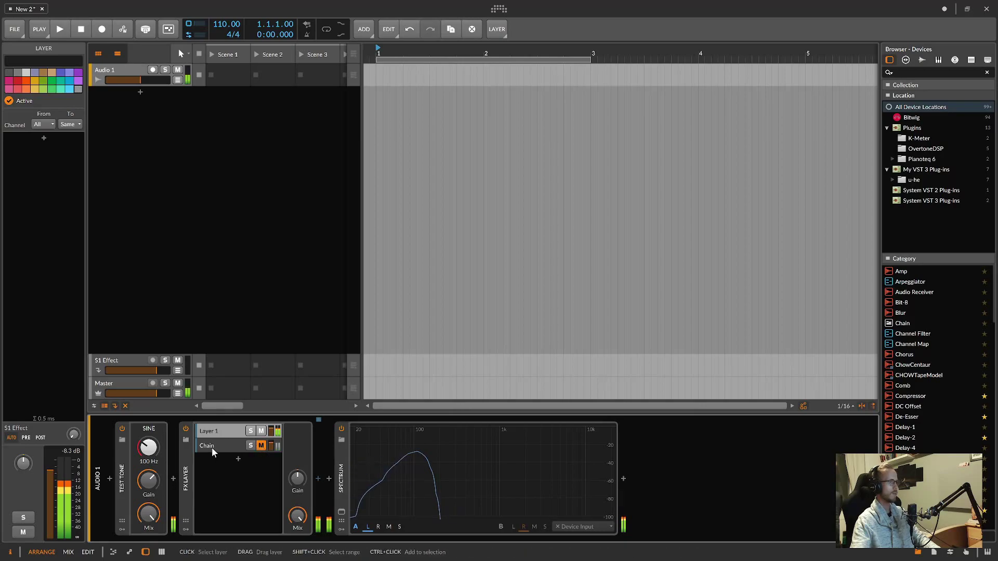
click(212, 448)
click(261, 432)
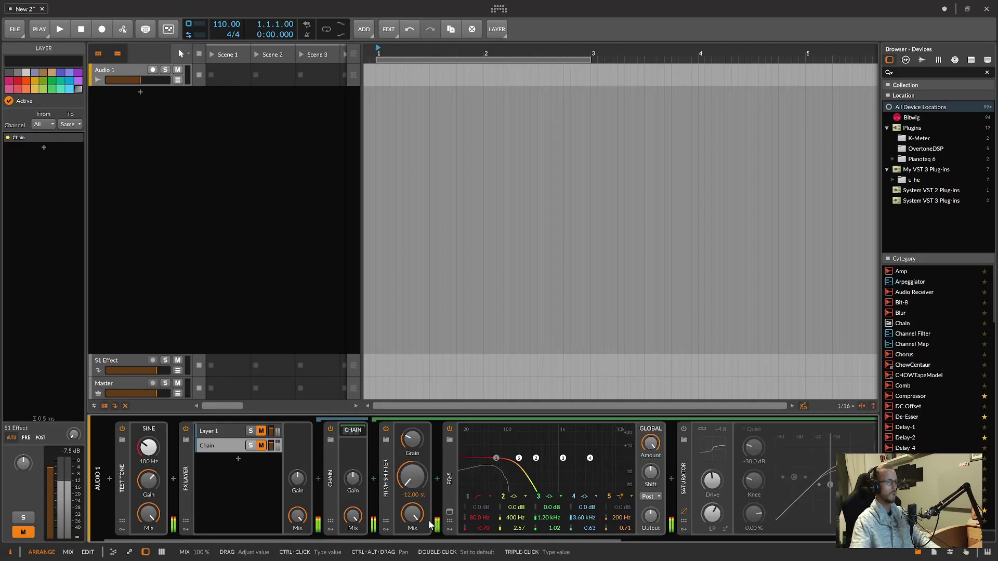
Switch on the Saturator, raise its drive to about +2.2 dB, and bypass it briefly to compare the sound.
drag(455, 539, 588, 538)
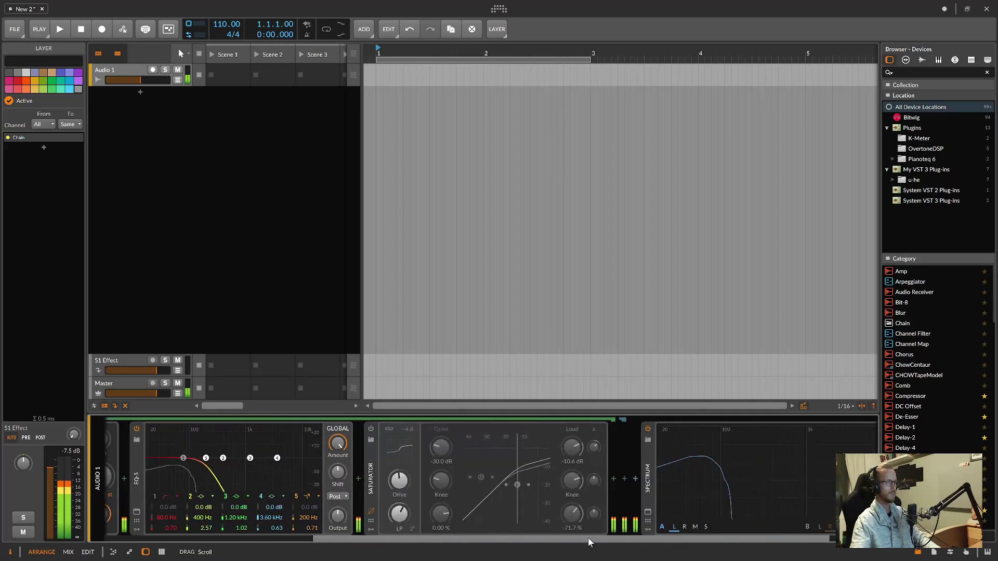
click(370, 430)
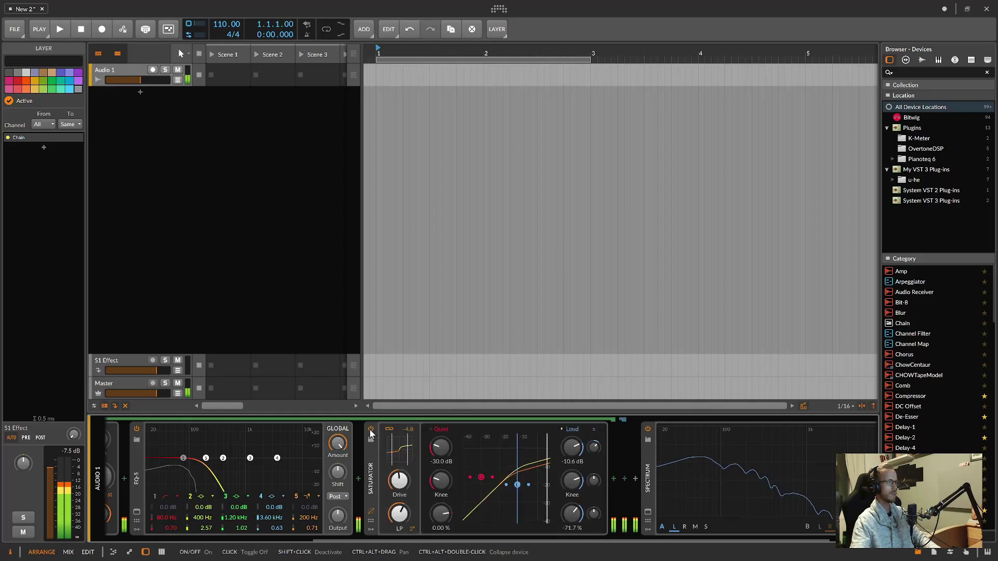
drag(406, 486, 406, 480)
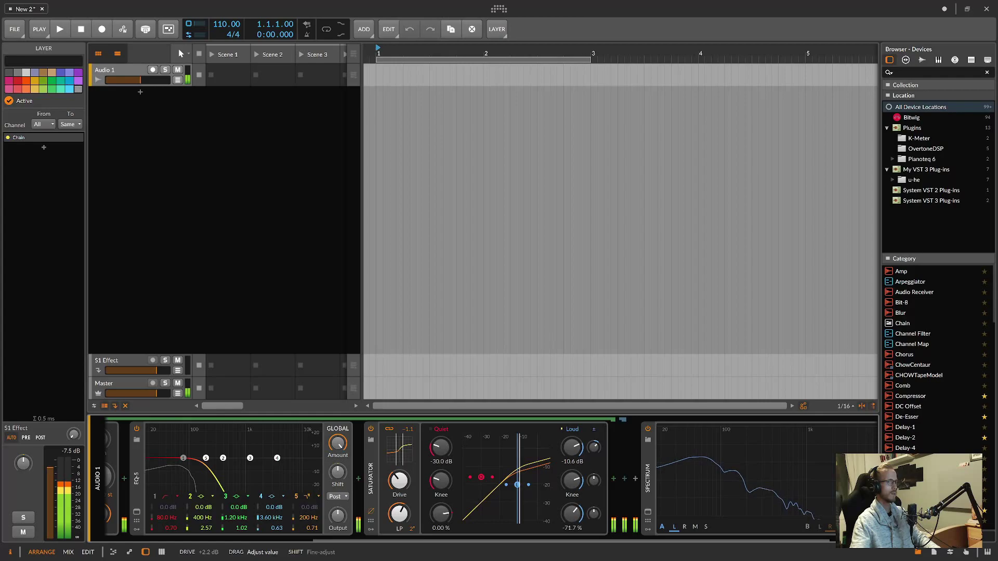
click(371, 430)
click(371, 429)
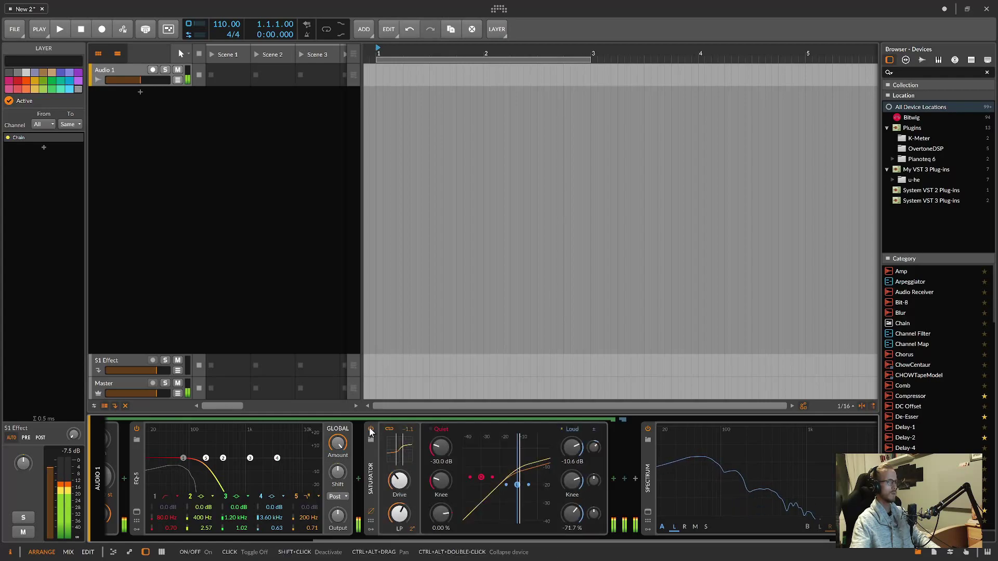
Lower the Saturator's low-pass cutoff, set the low-pass slope to 4, and readjust the drive to a moderate setting.
drag(400, 481, 399, 493)
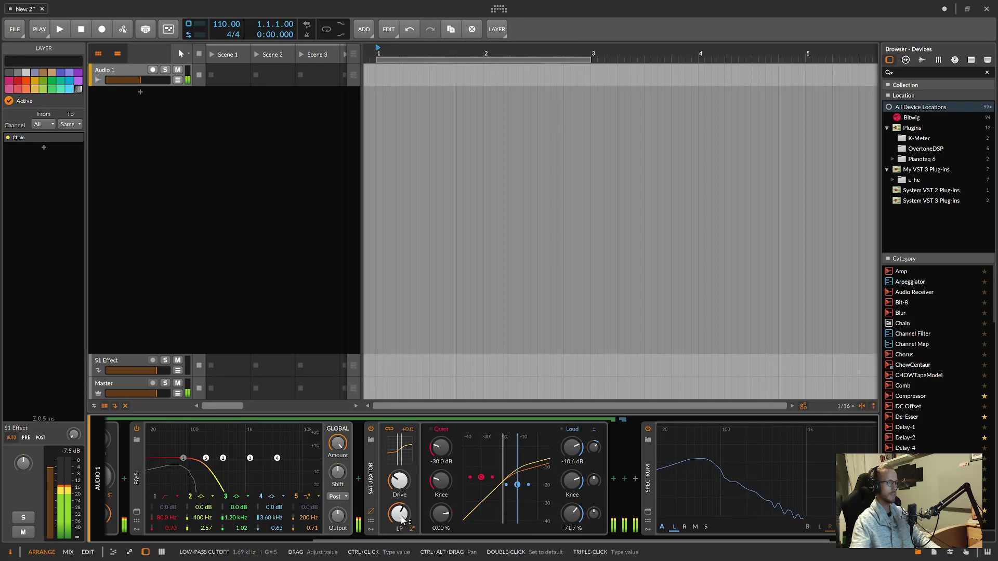
drag(403, 516, 402, 537)
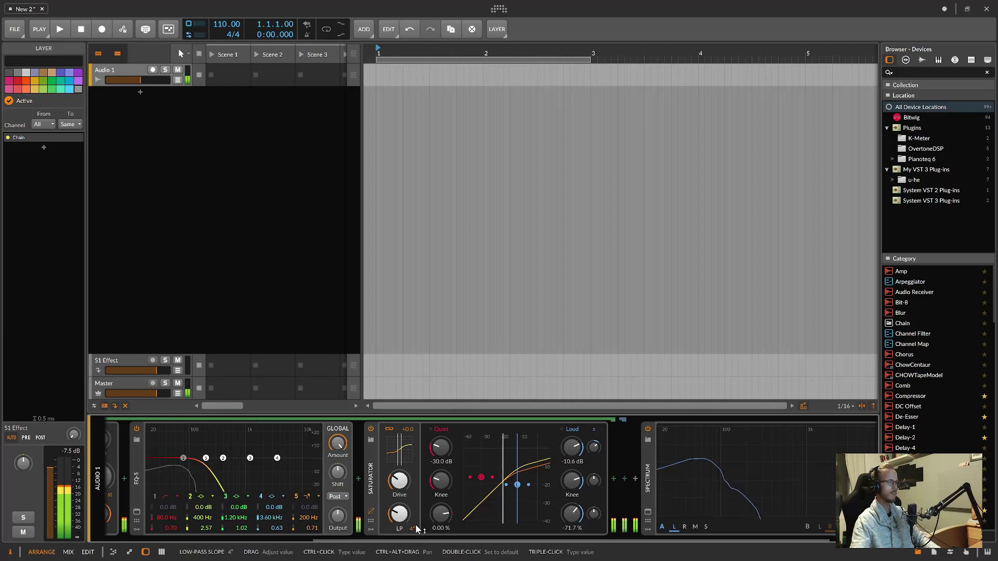
drag(400, 480, 399, 439)
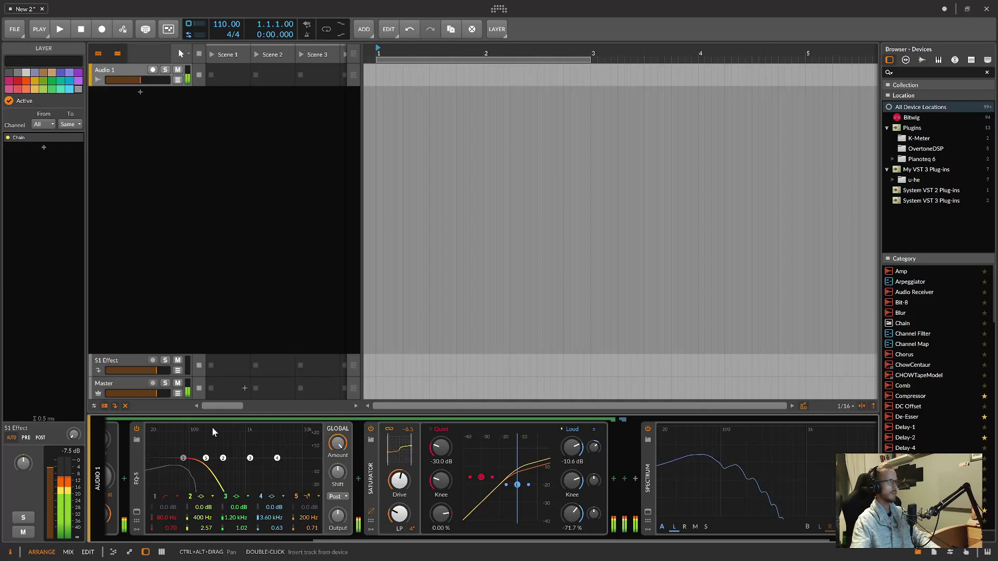
Switch off the Test Tone, review the device chain through to the Spectrum, and select Layer 1.
drag(329, 537, 125, 537)
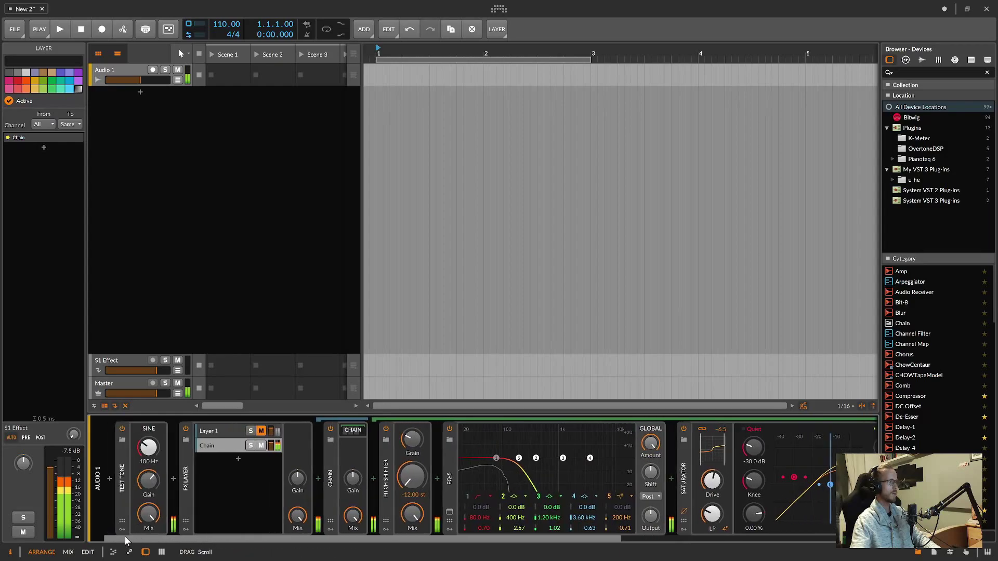
click(122, 429)
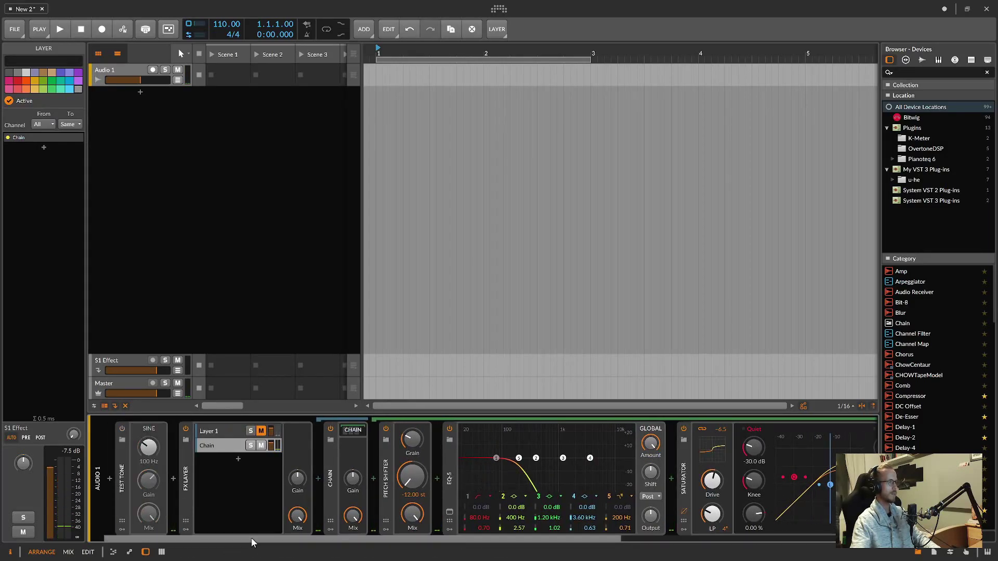
drag(254, 539, 488, 539)
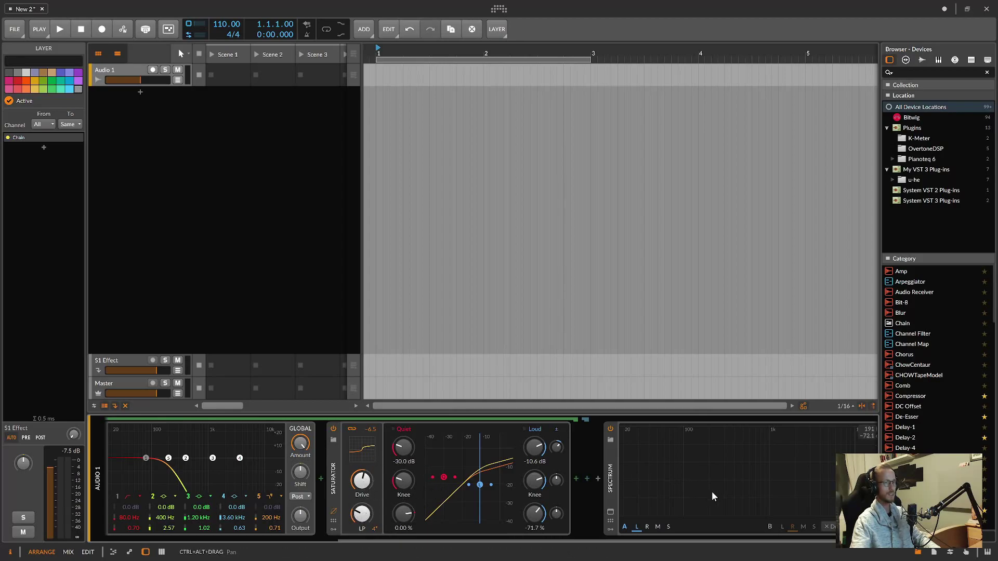
drag(636, 538, 344, 558)
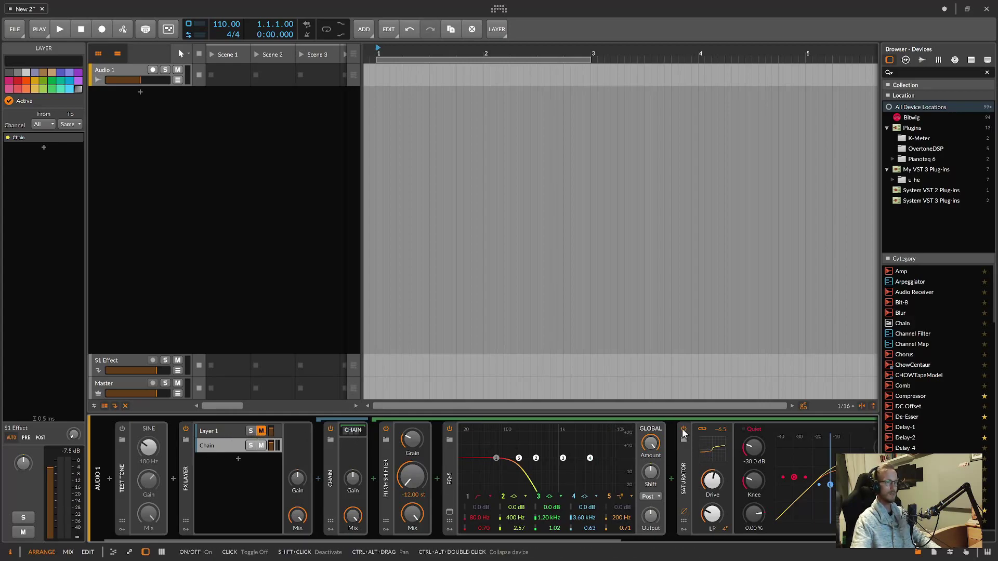
click(212, 436)
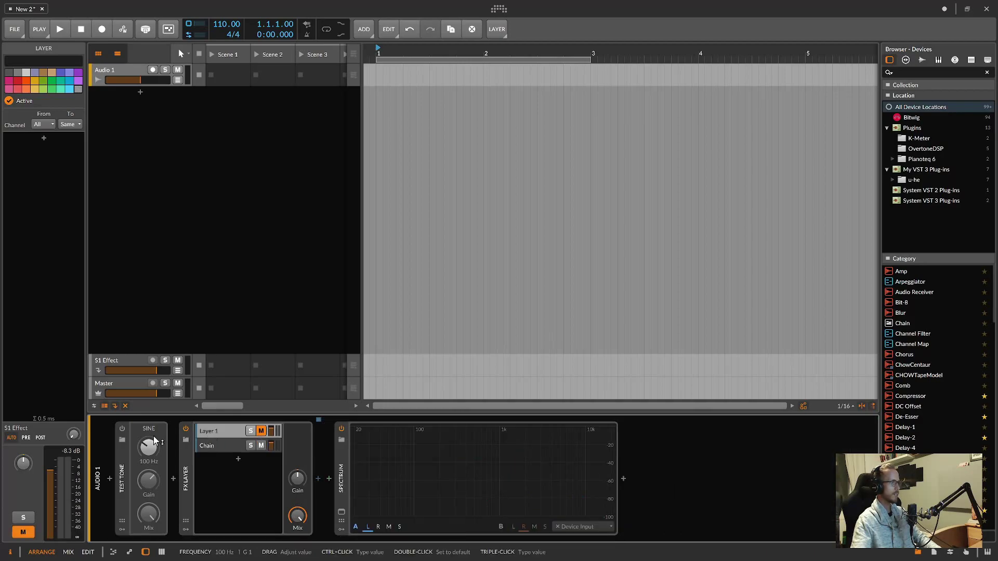
Switch on the Test Tone with Layer 1 unmuted, and toggle the Chain layer's Saturator off to compare the sound.
click(121, 429)
click(229, 447)
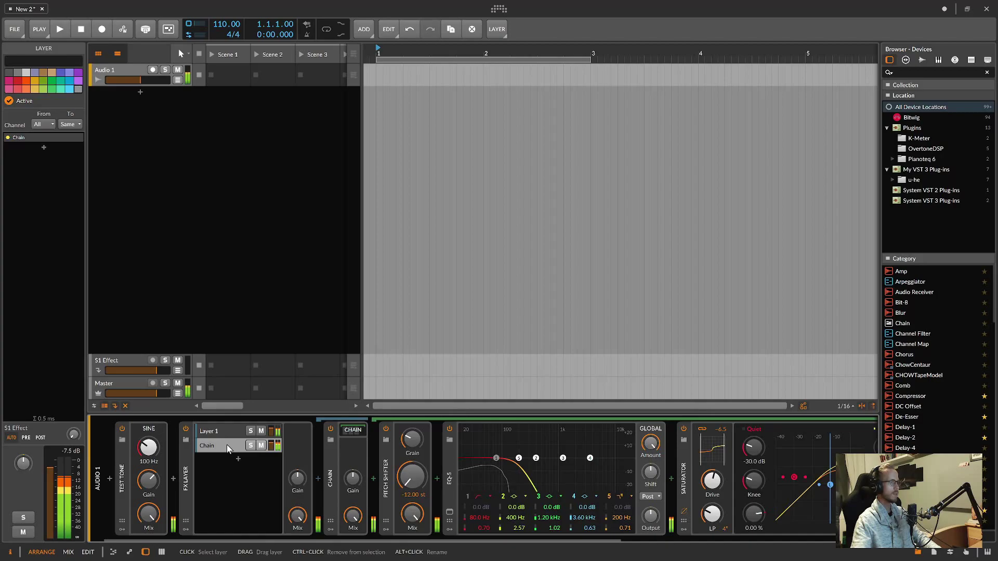
click(683, 430)
click(683, 430)
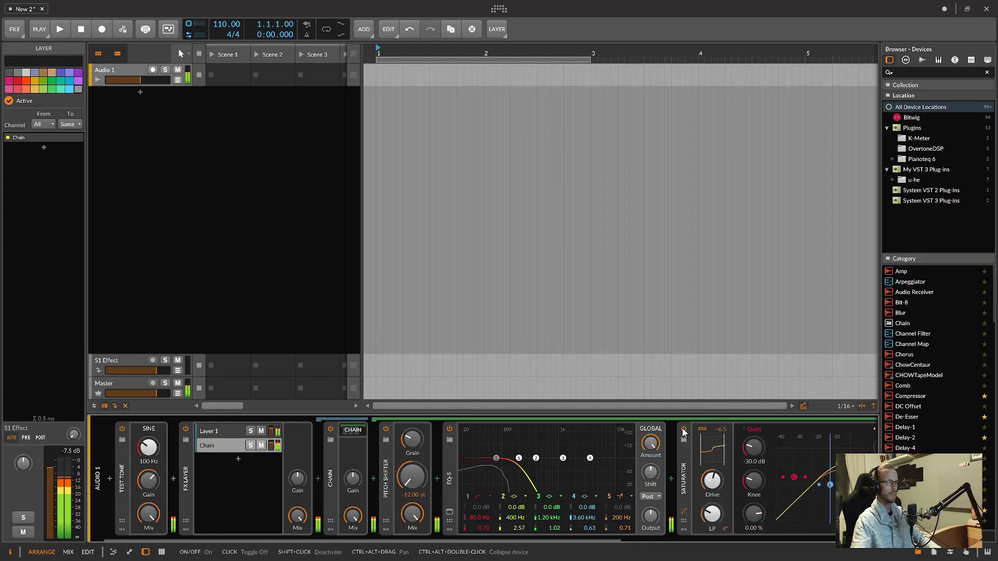
click(683, 430)
Solo Layer 1 briefly to compare the dry tone with the full mix in the Spectrum, and reselect the Chain layer.
click(226, 435)
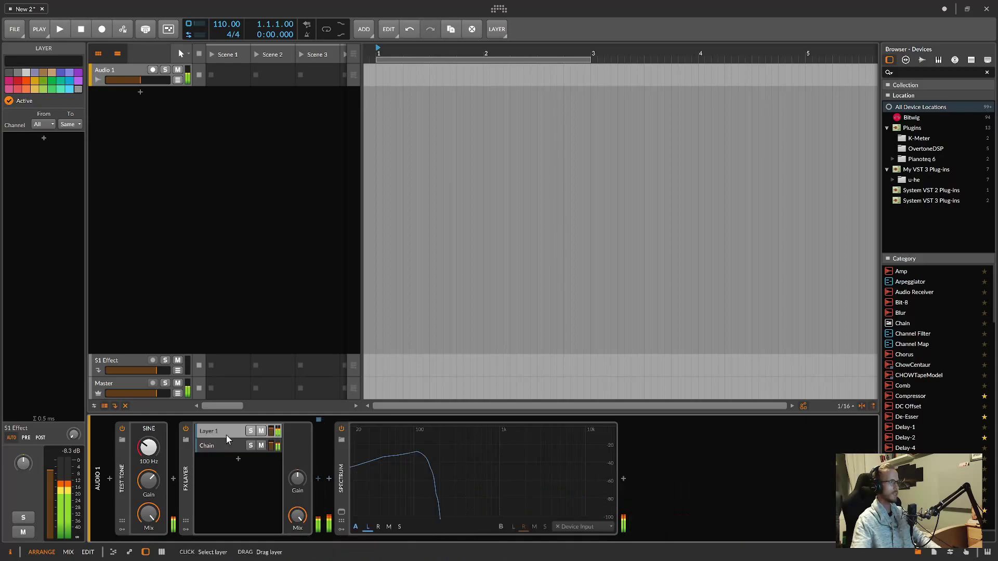
click(250, 431)
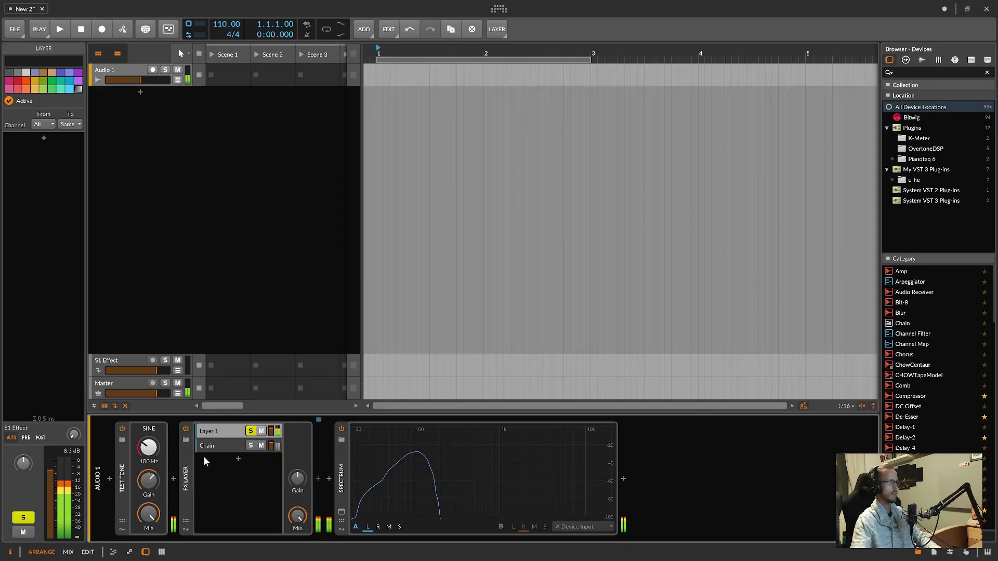
click(234, 446)
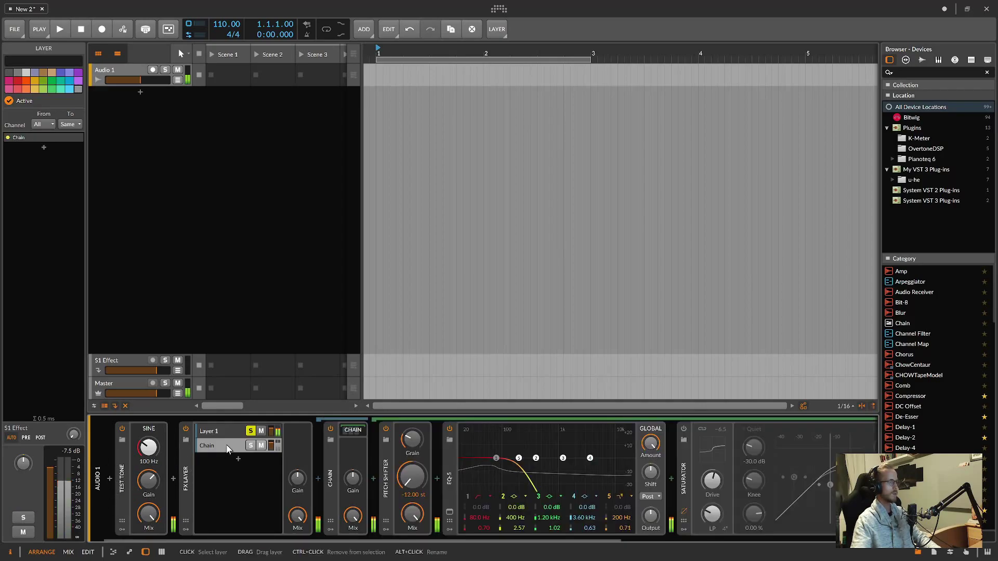
click(251, 433)
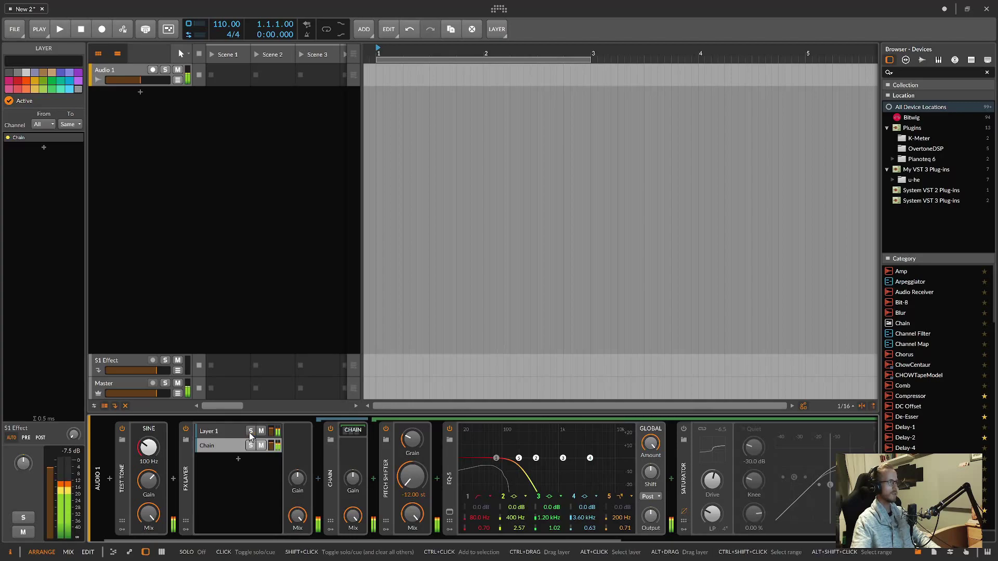
Switch the Saturator back on and set its low-pass cutoff to 100 Hz.
click(684, 430)
drag(713, 515, 713, 520)
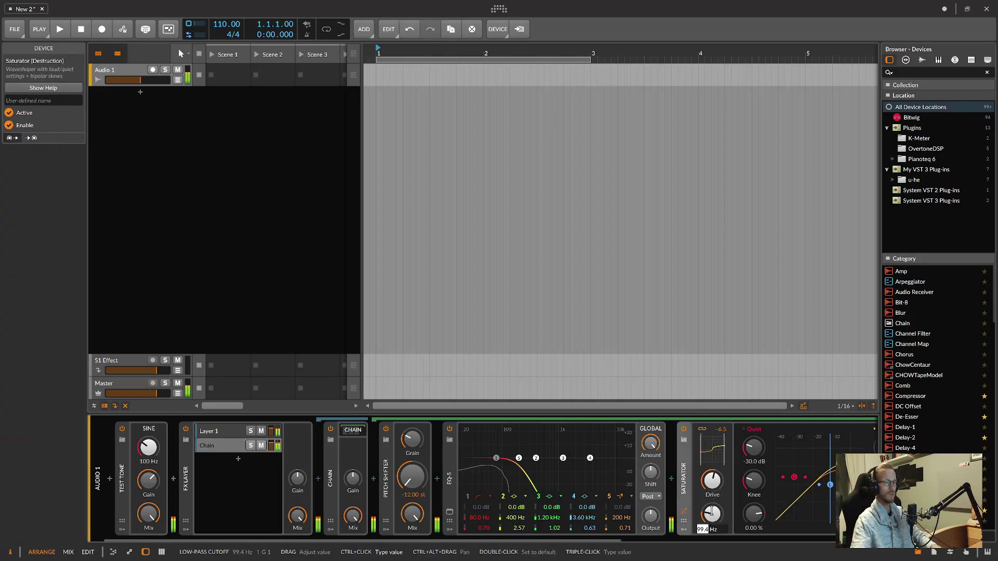
text(100)
key(Return)
Solo the Chain layer briefly to hear the sub-octave alone, and release the solo.
click(250, 446)
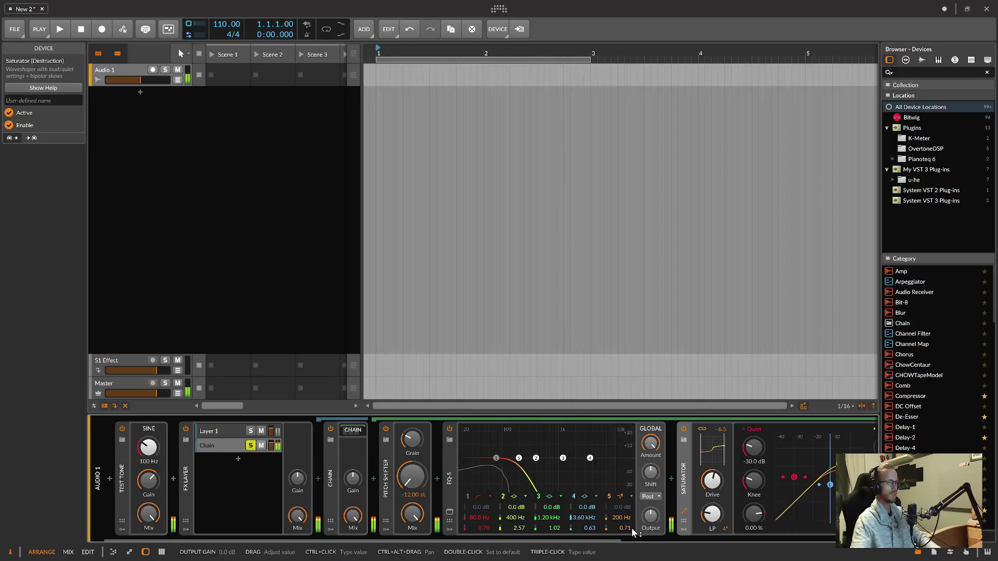
drag(607, 540, 548, 548)
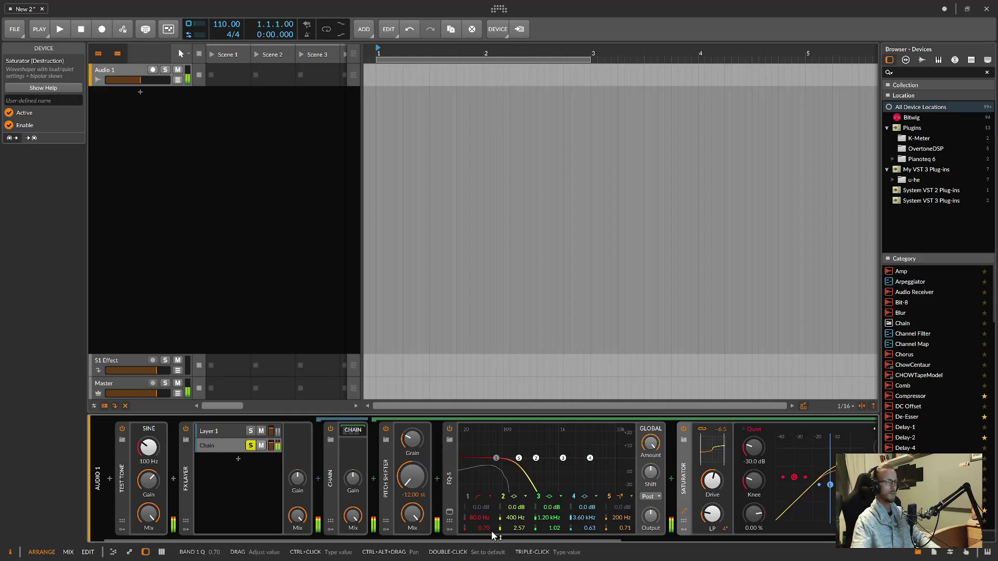
click(250, 449)
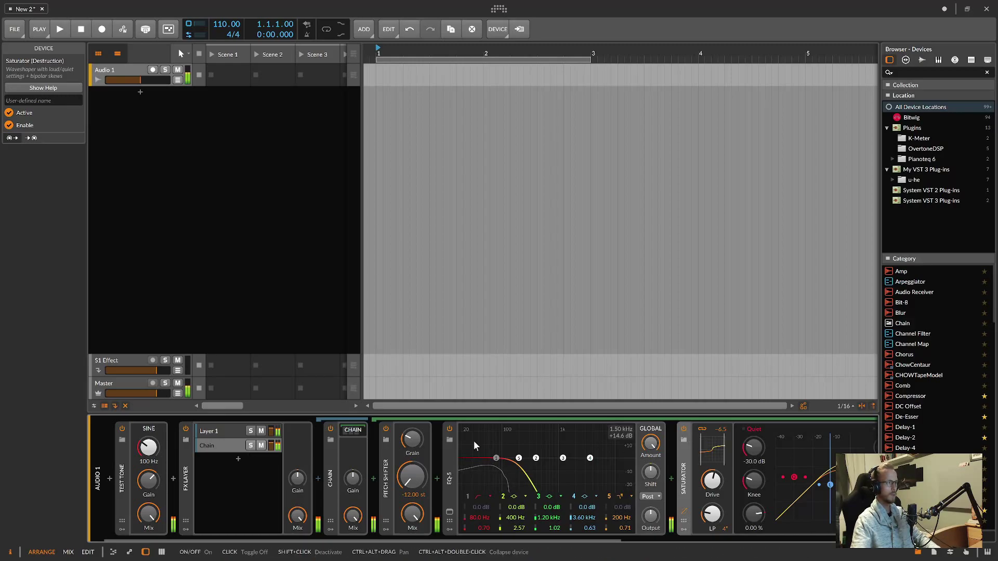
click(226, 448)
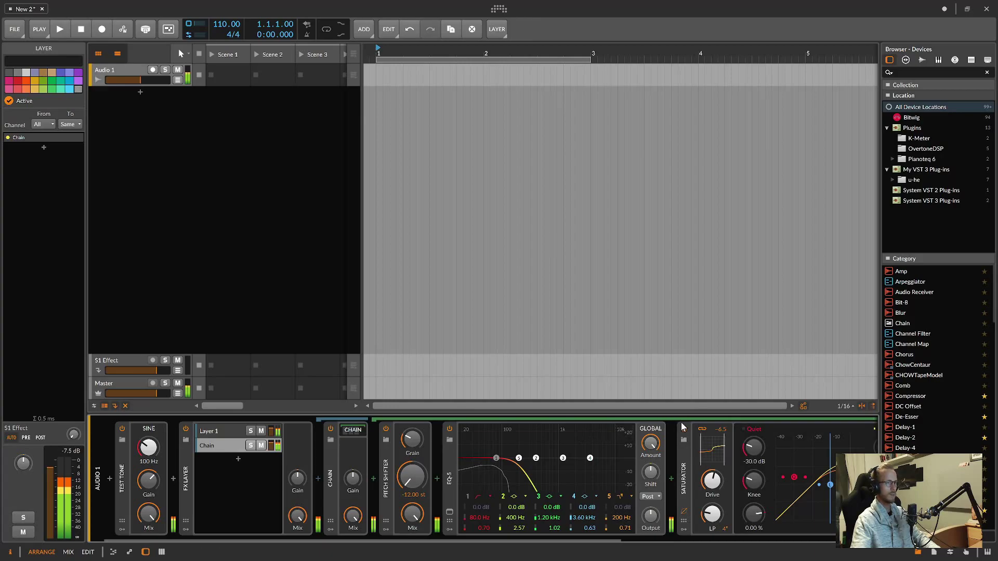
Switch off the Test Tone and disable the Chain layer's Saturator.
key(space)
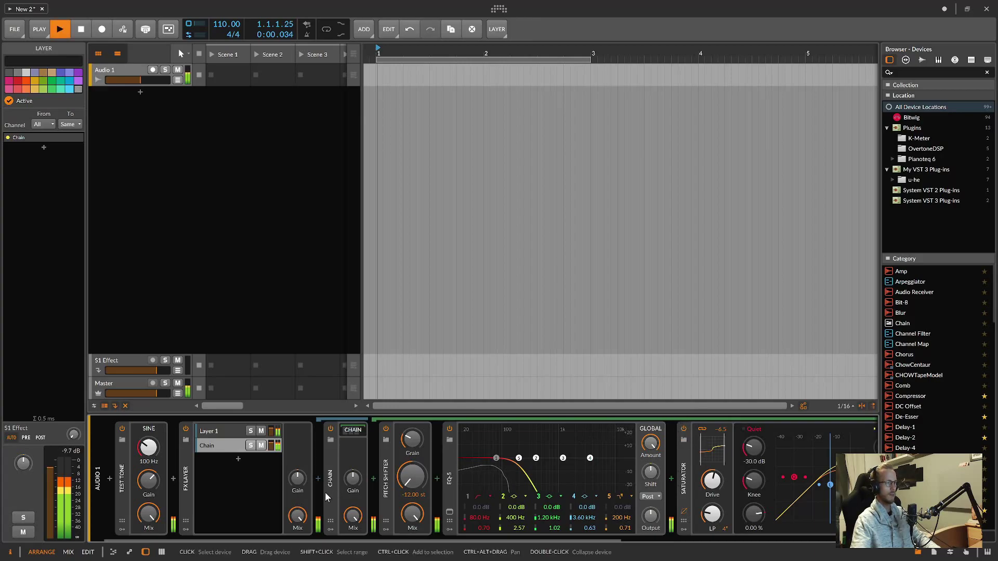
click(122, 429)
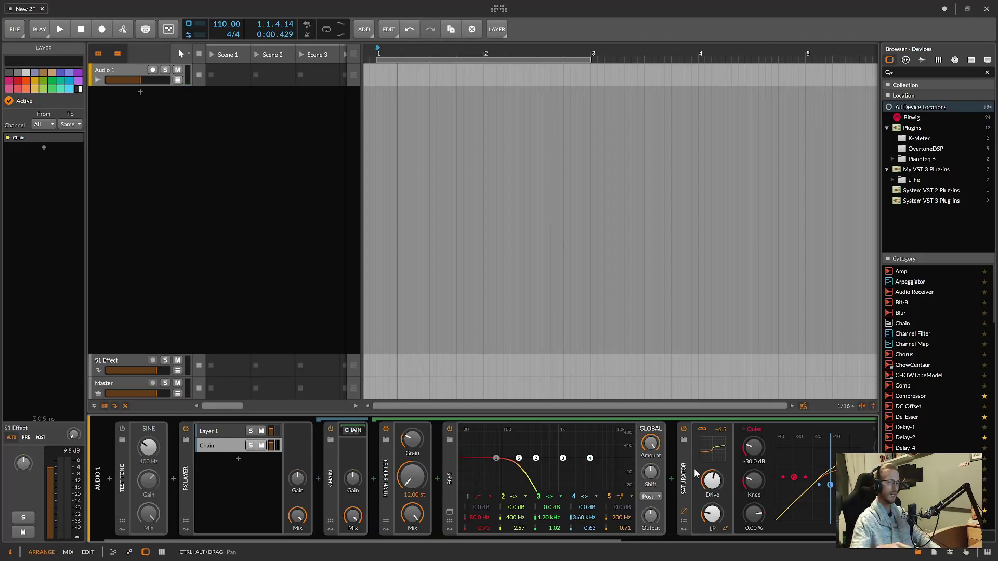
click(684, 430)
Insert the "Add Harmonics (Bass)" preset from the Bass collection into Layer 1, and expand the chain to show its devices.
click(216, 435)
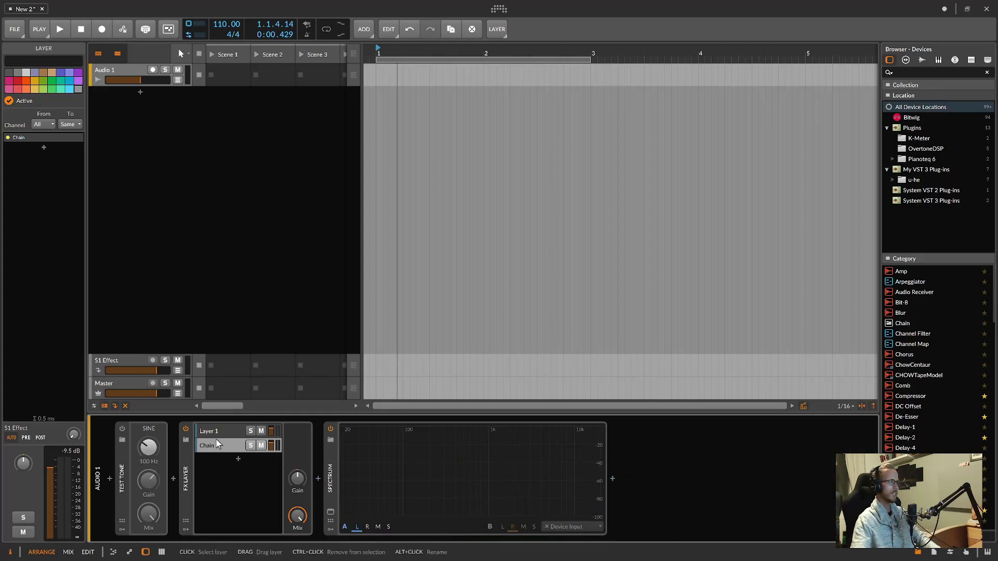
click(317, 478)
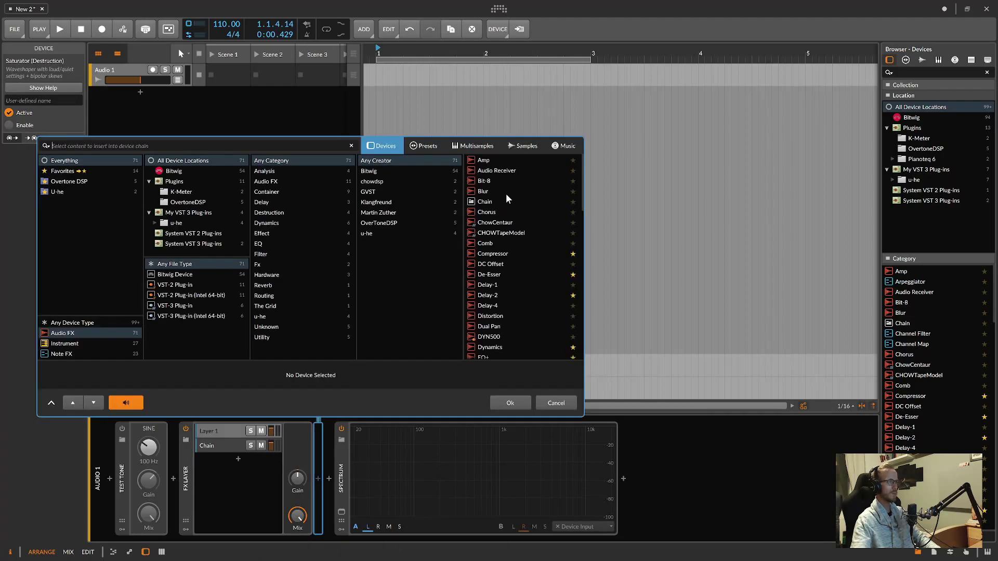
click(427, 146)
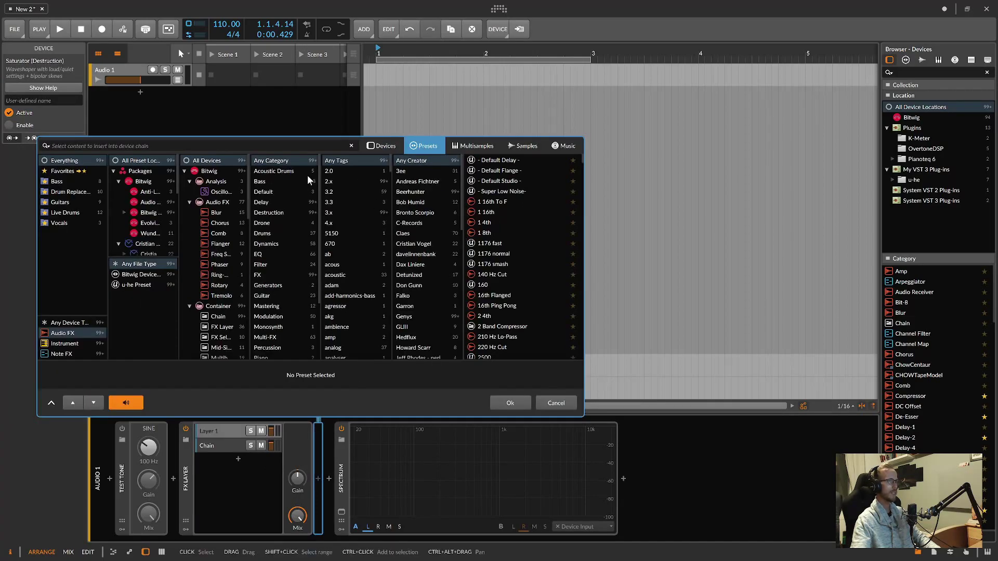
click(60, 182)
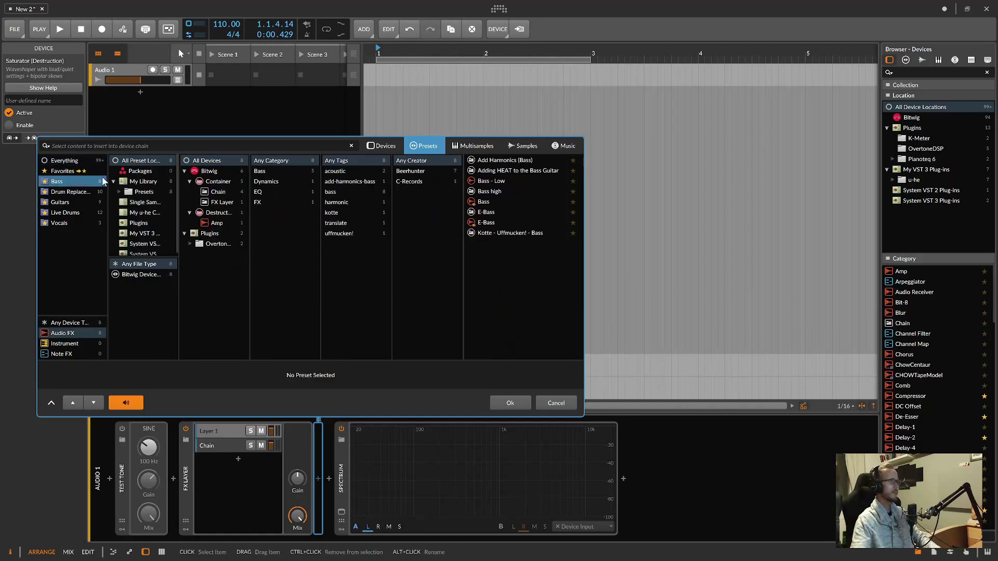
click(502, 160)
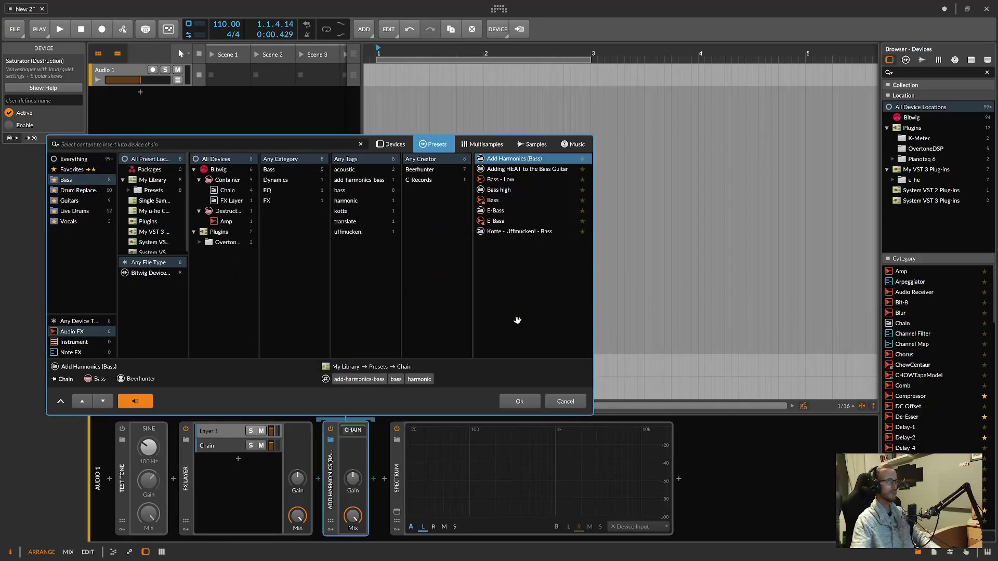
click(515, 401)
click(352, 429)
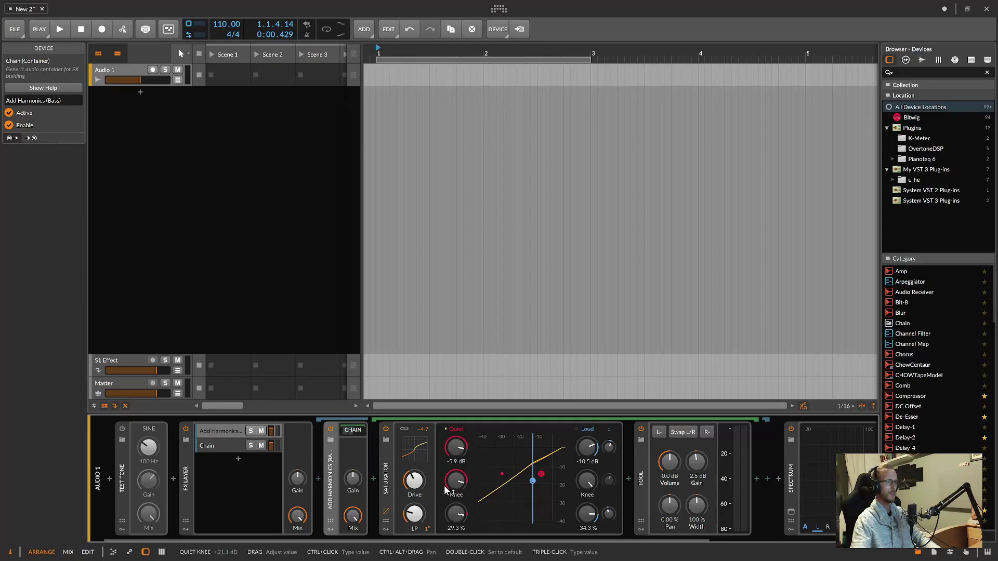
Solo the Add Harmonics layer with the Test Tone on, and toggle its chain to compare the harmonics in the Spectrum.
click(250, 431)
click(121, 428)
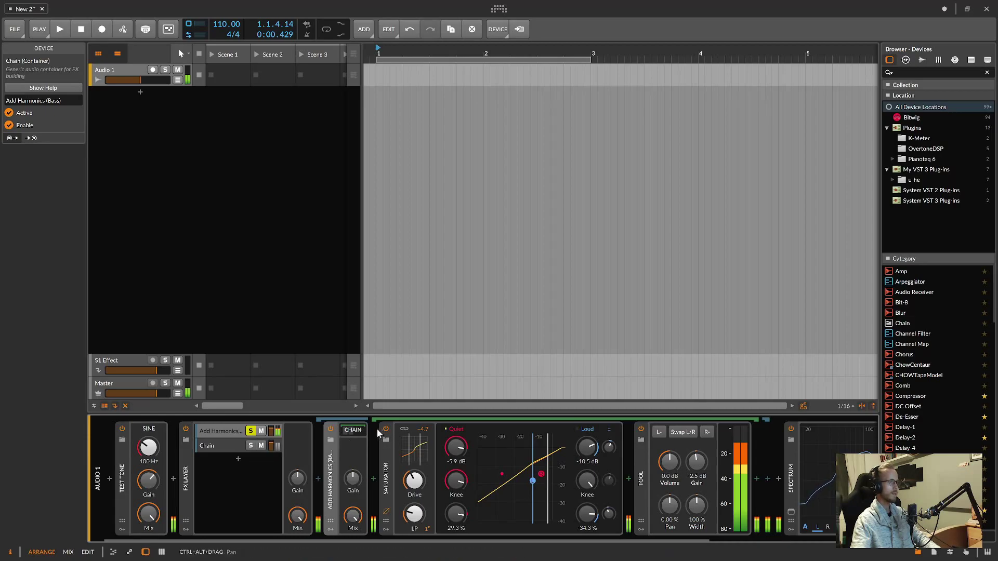
click(330, 429)
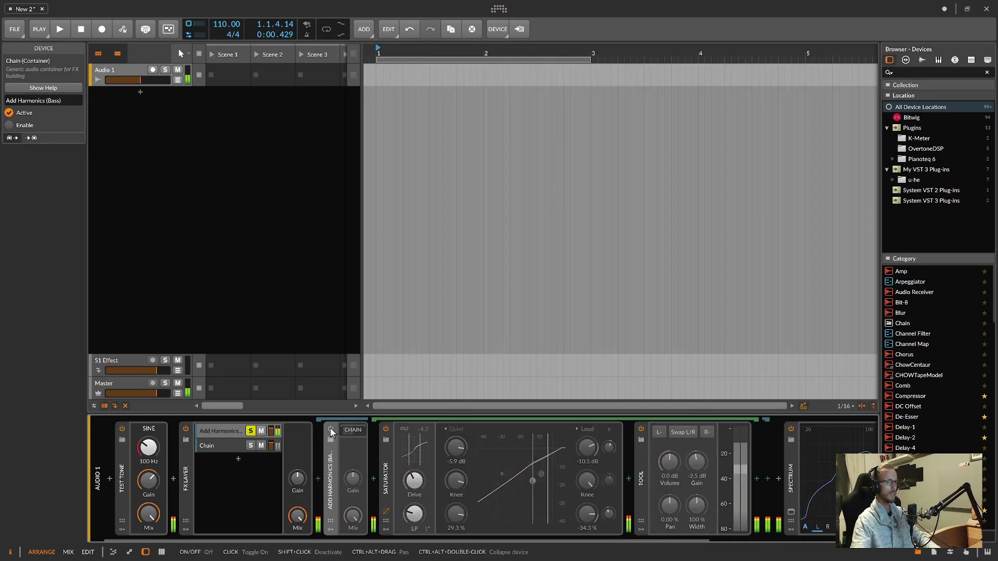
click(330, 429)
click(330, 429)
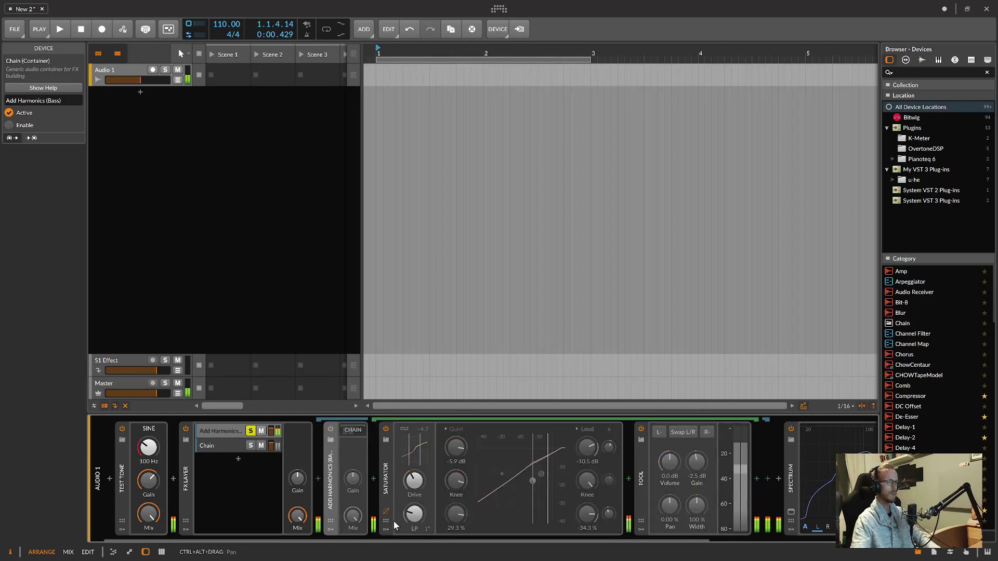
drag(402, 539, 513, 549)
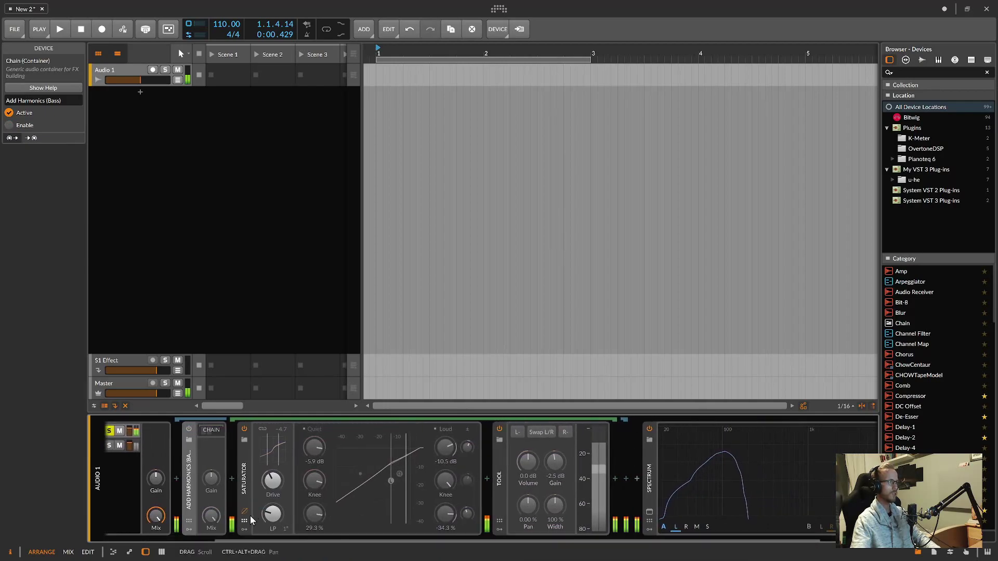
click(189, 428)
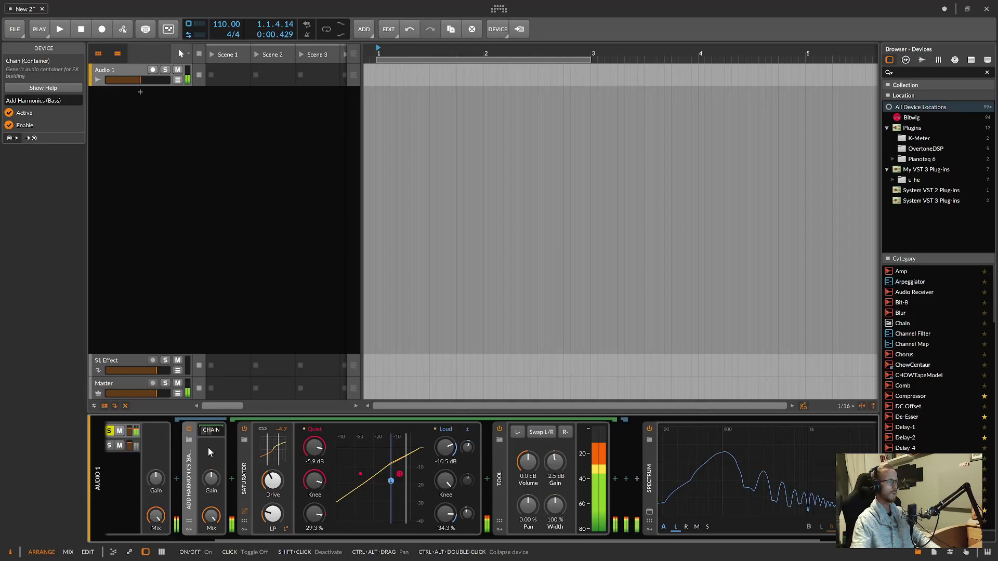
drag(368, 541, 244, 541)
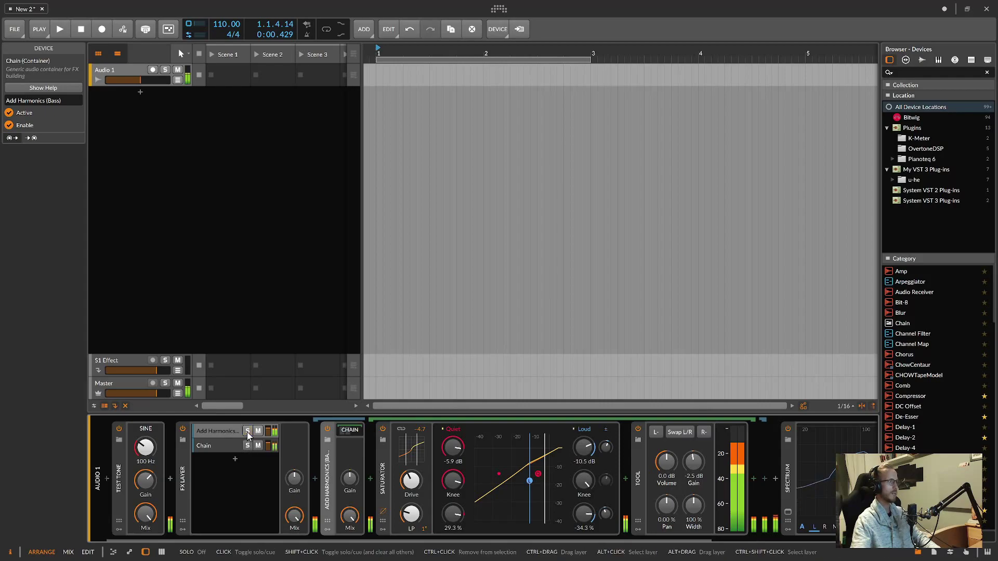
Lower the Chain layer's volume to about -0.7 dB and collapse its nested devices.
click(229, 446)
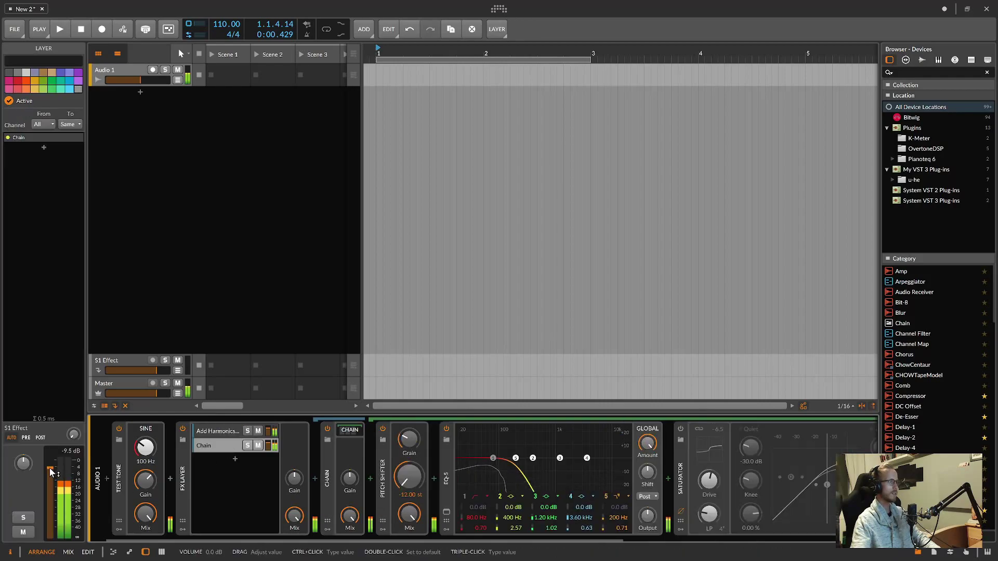
drag(50, 474, 50, 470)
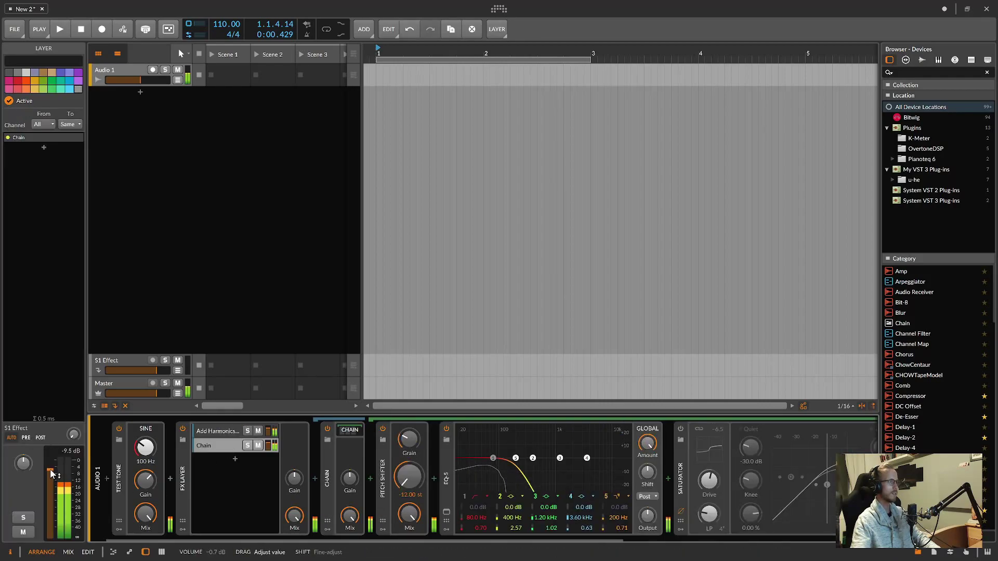
drag(538, 539, 449, 538)
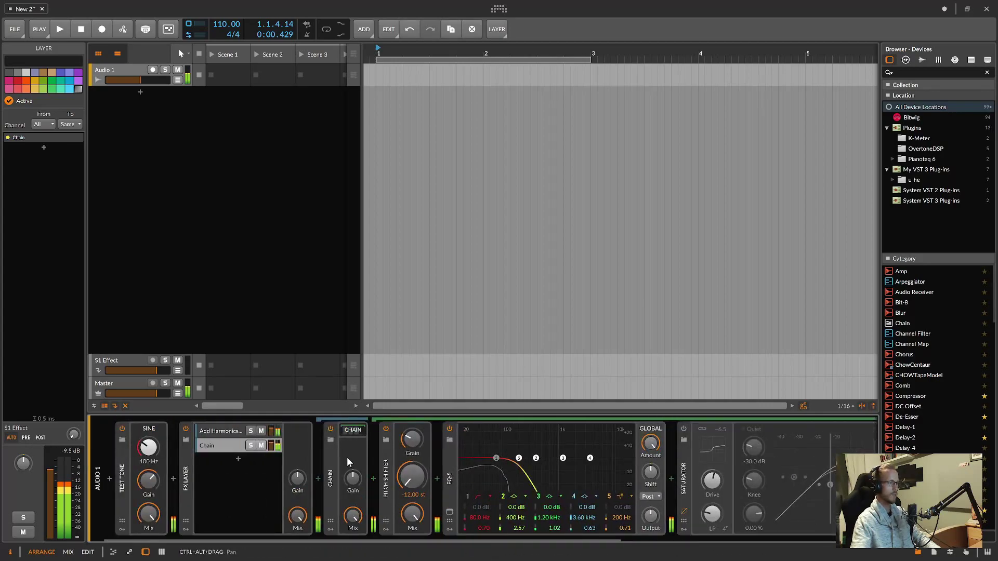
click(348, 430)
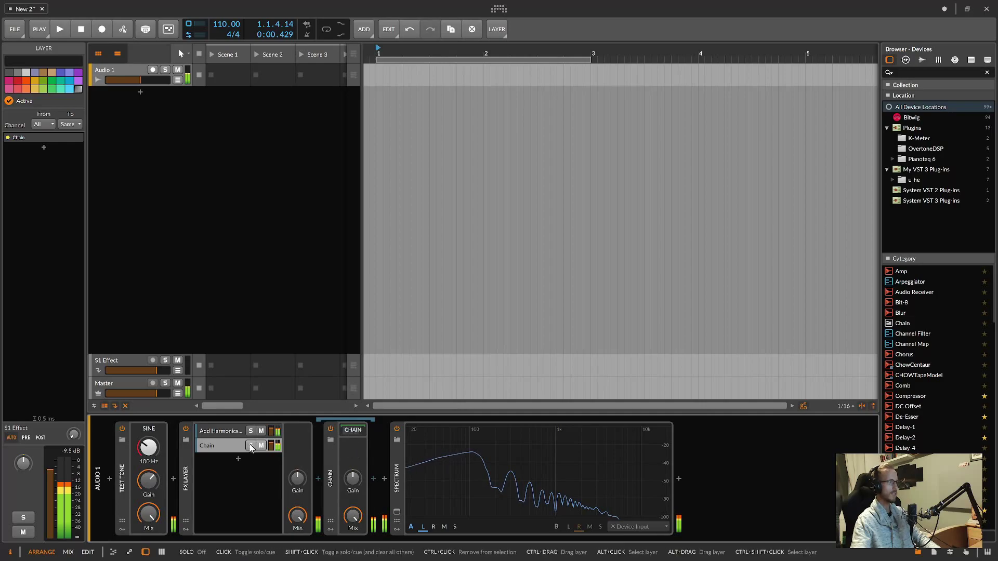
Collapse the Add Harmonics (Bass) chain's nested devices and bypass the chain.
click(223, 431)
click(348, 432)
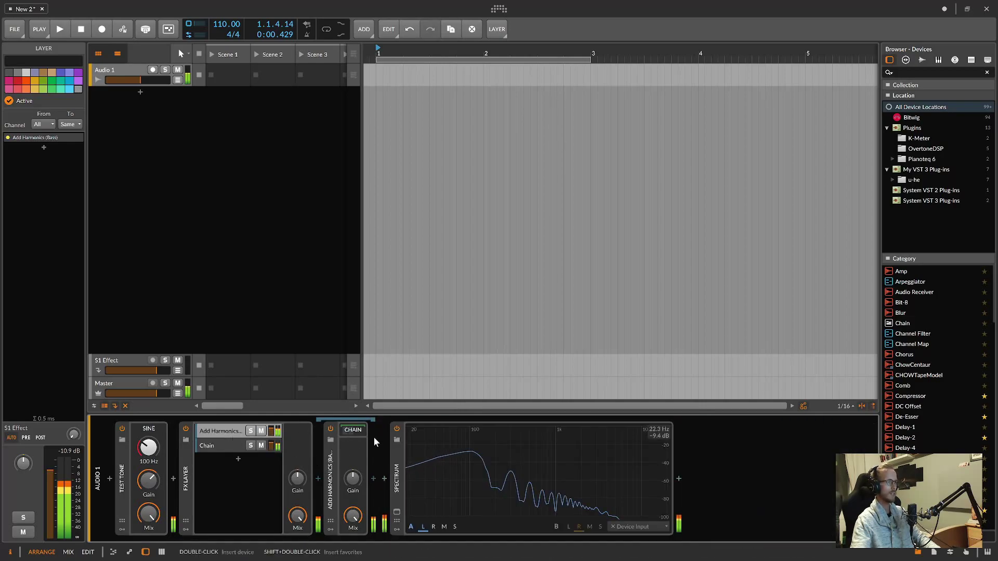
click(331, 428)
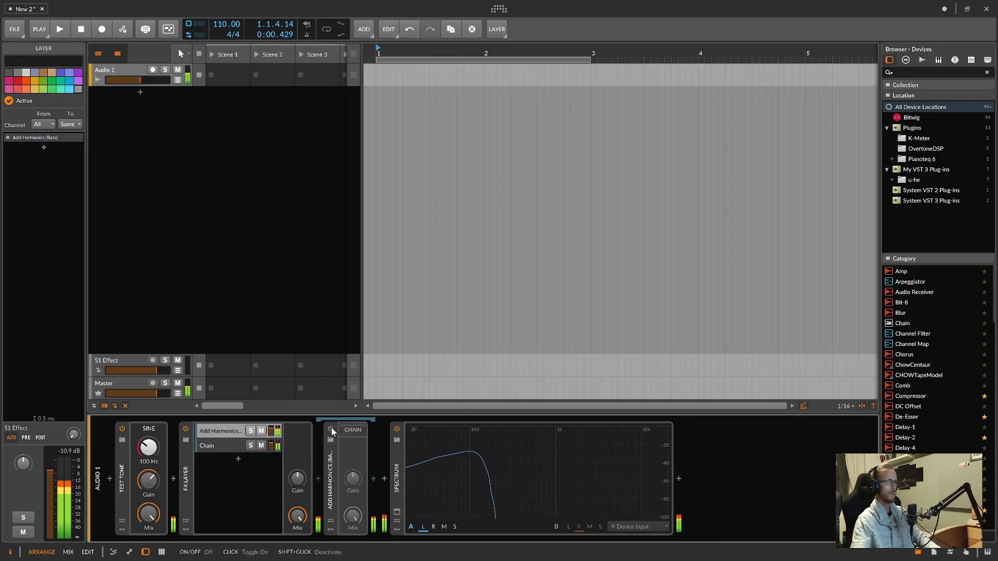
Mute both the Chain and Add Harmonics layers and switch off the Test Tone.
click(262, 446)
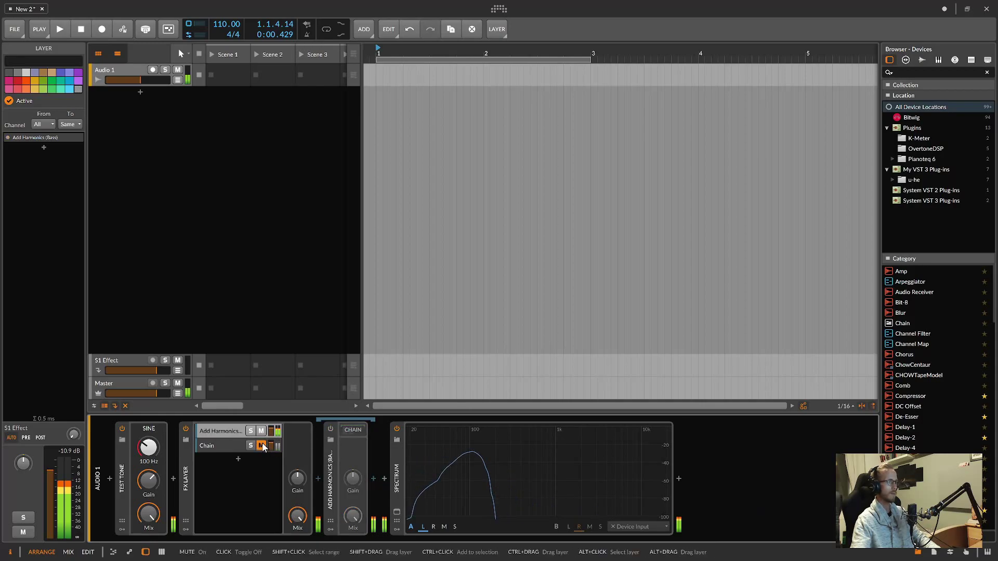
click(263, 447)
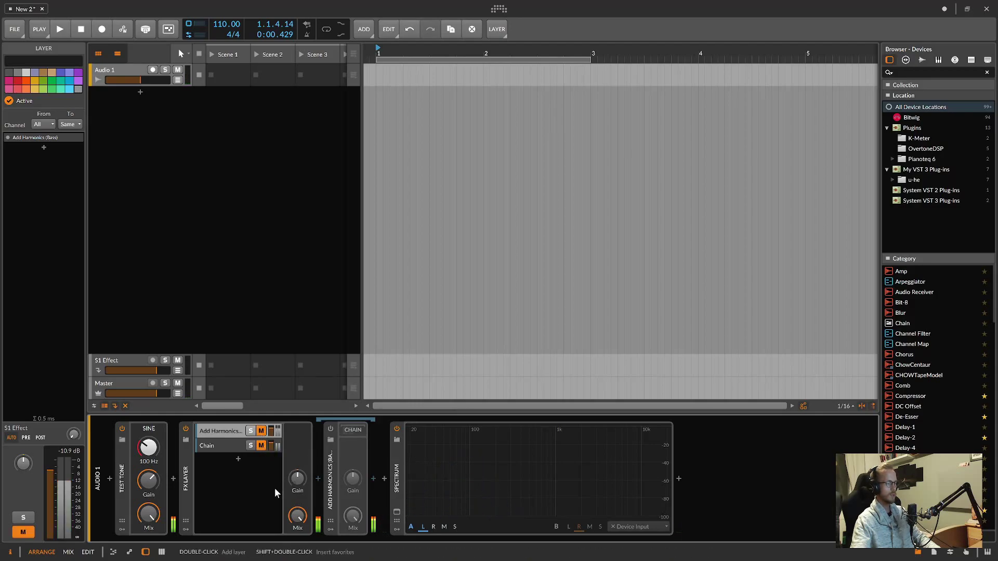
click(122, 429)
Expand the Add Harmonics (Bass) chain to review its devices, and select the Chain layer.
click(219, 431)
click(219, 429)
click(355, 431)
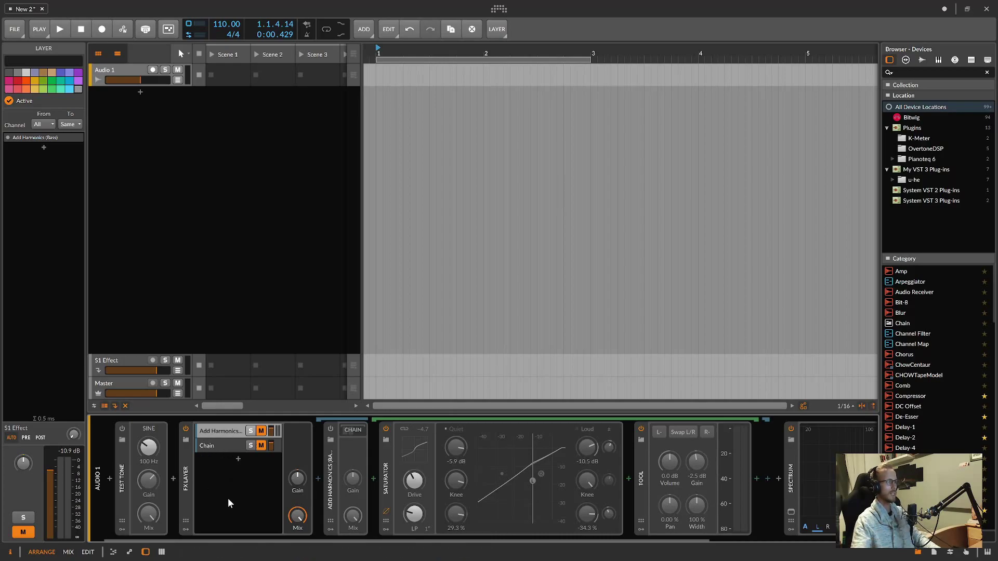
click(220, 446)
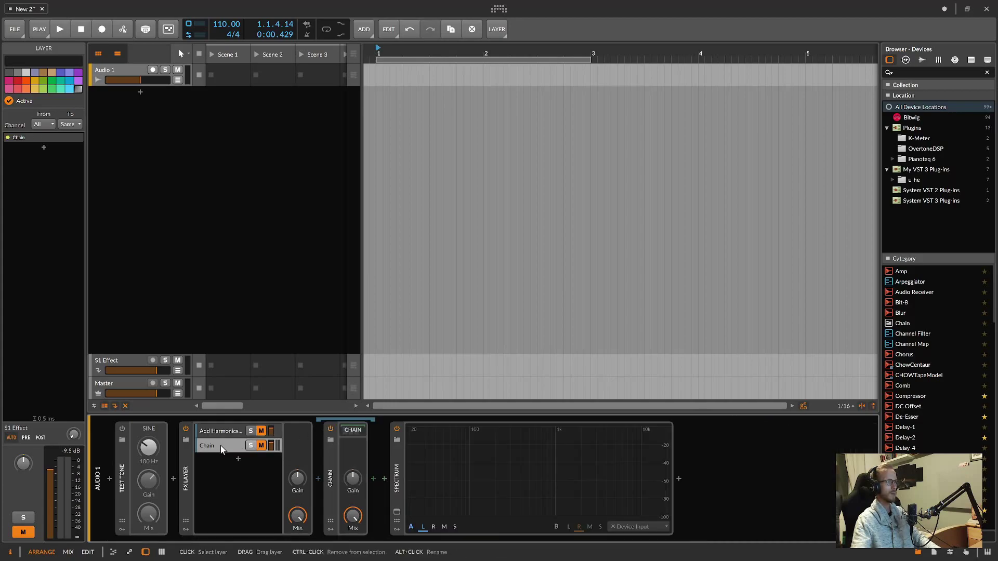
Delete the Saturator from the Chain layer's nested devices, collapse them and select the Chain device.
click(347, 432)
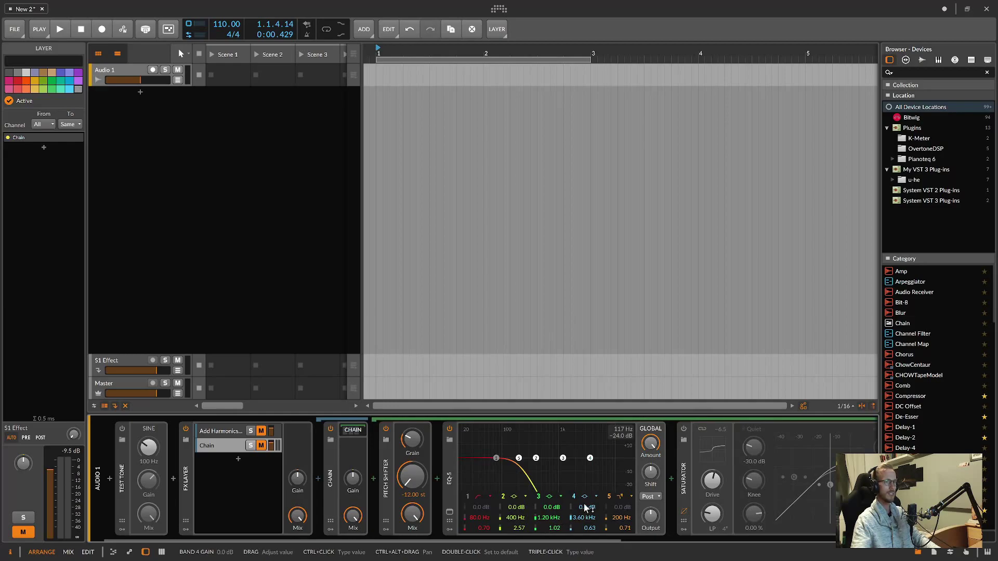
click(686, 483)
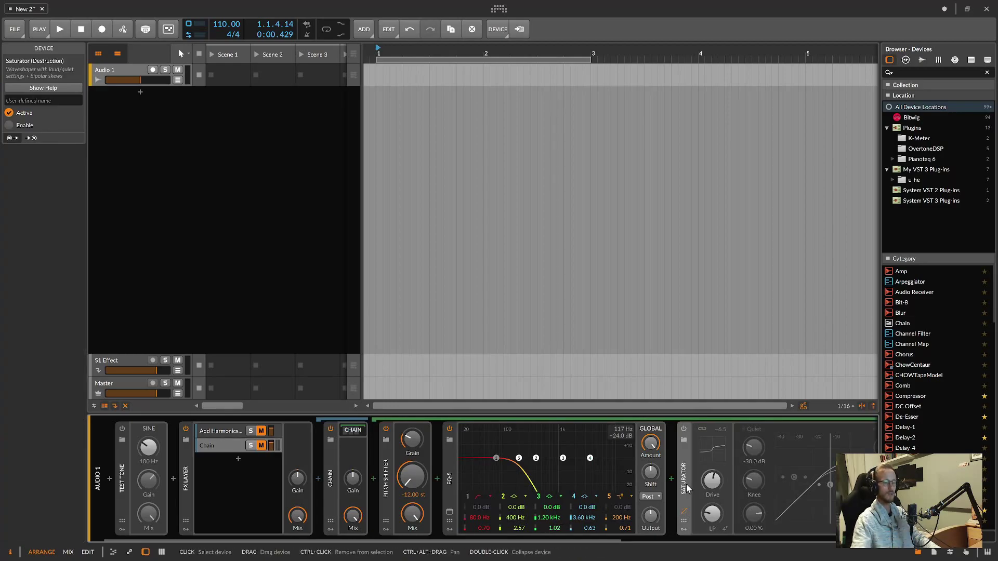
key(Delete)
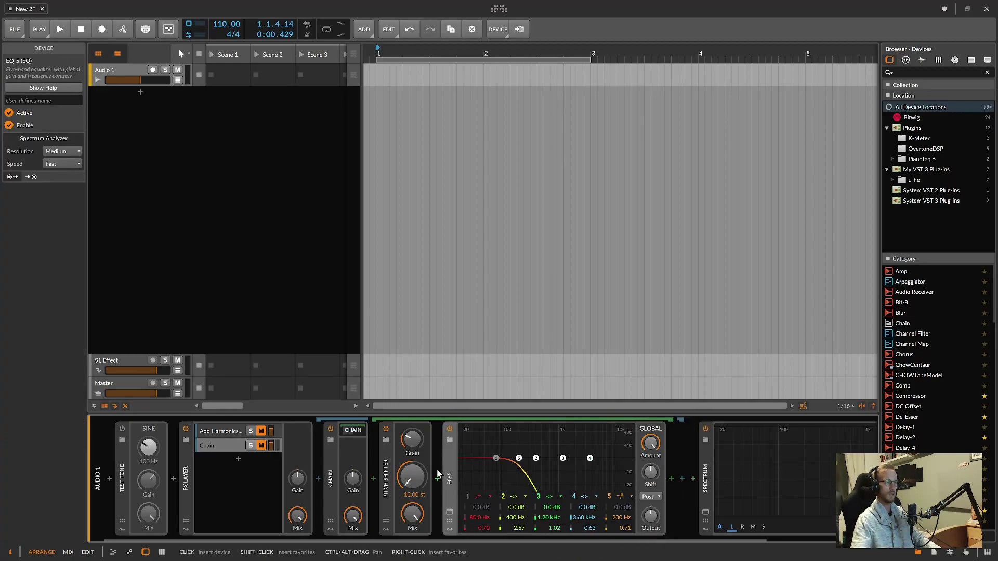
click(350, 431)
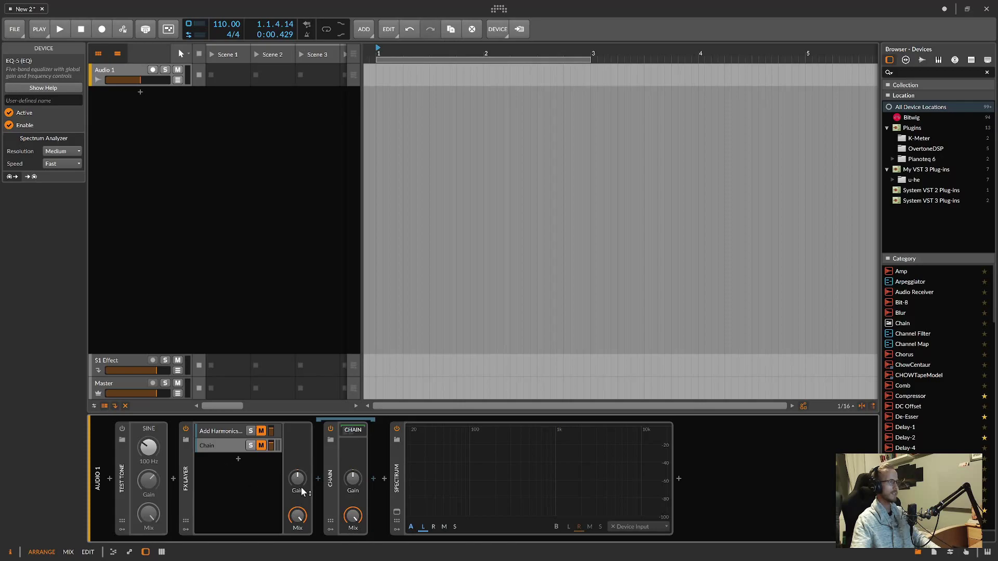
click(330, 486)
click(37, 100)
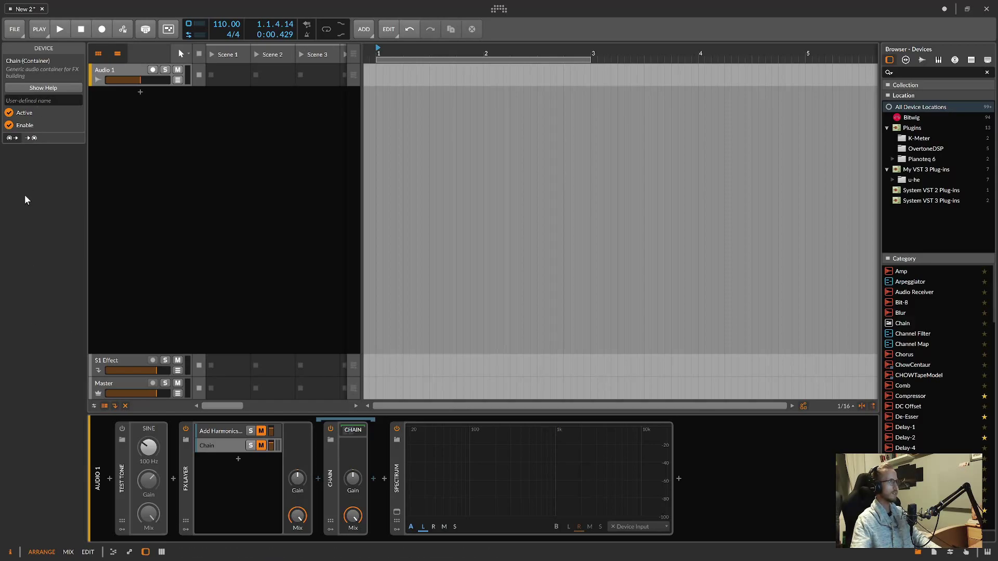
Add a third layer to the FX Layer and load the C-Records preset Add Sub-Harmonics into it.
double_click(243, 467)
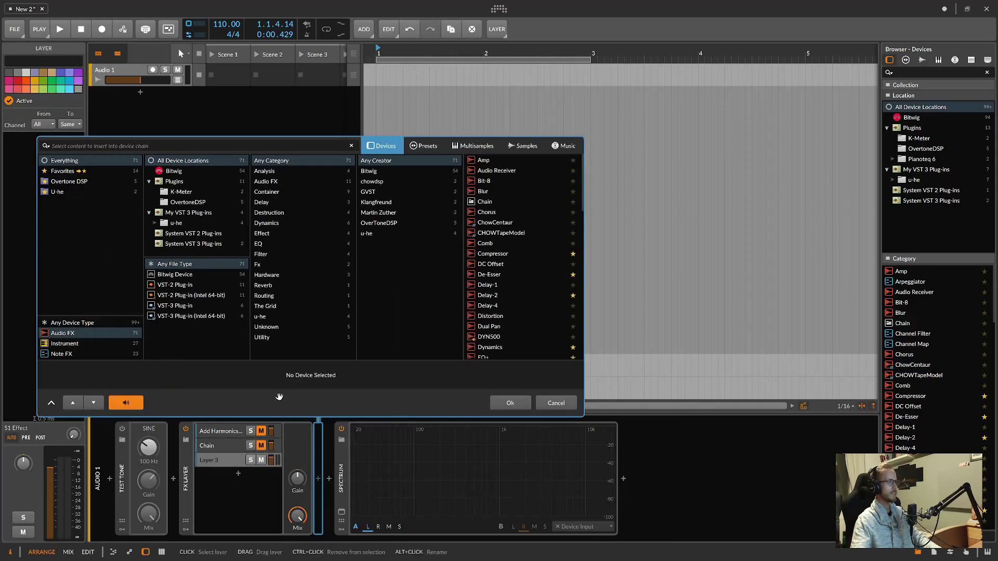
click(420, 149)
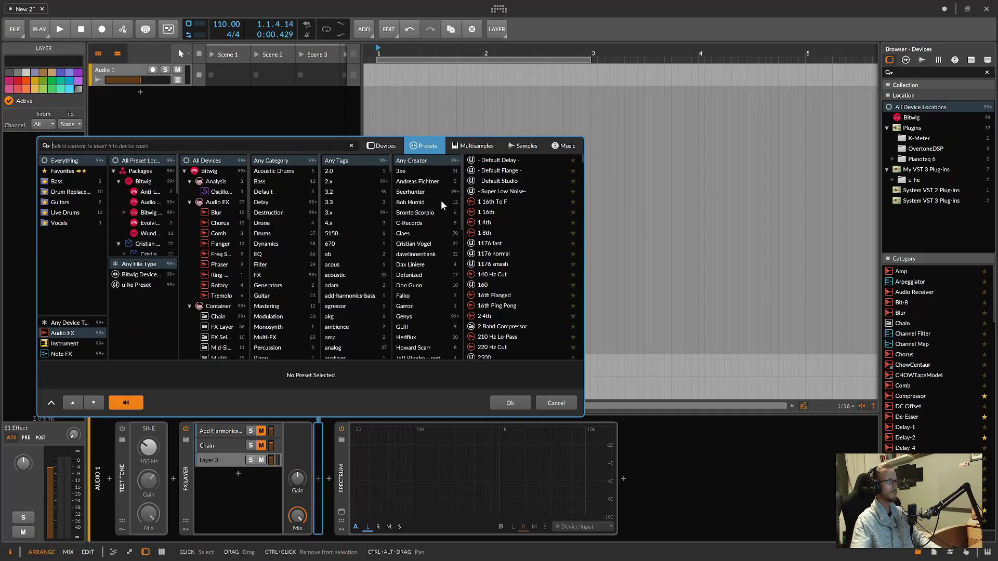
click(409, 223)
click(501, 171)
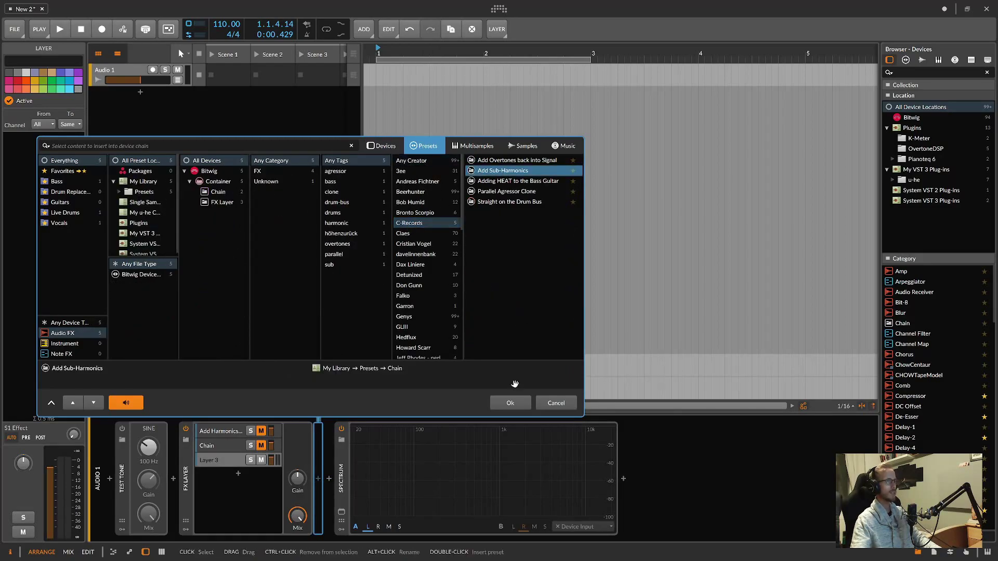
click(520, 401)
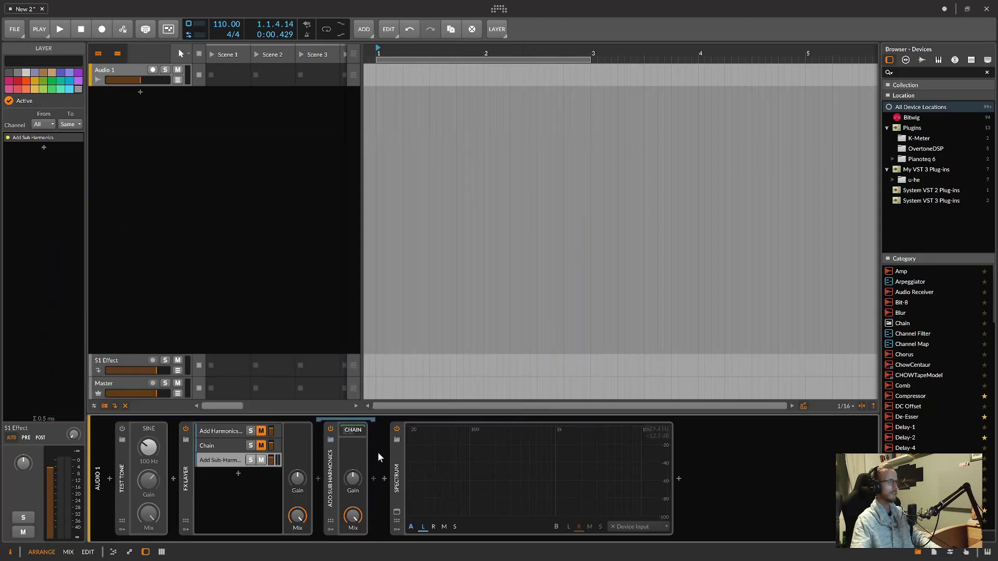
Expand the Add Sub-Harmonics chain to review its nested Pitch Shifter and EQ-5, and collapse it again.
click(346, 430)
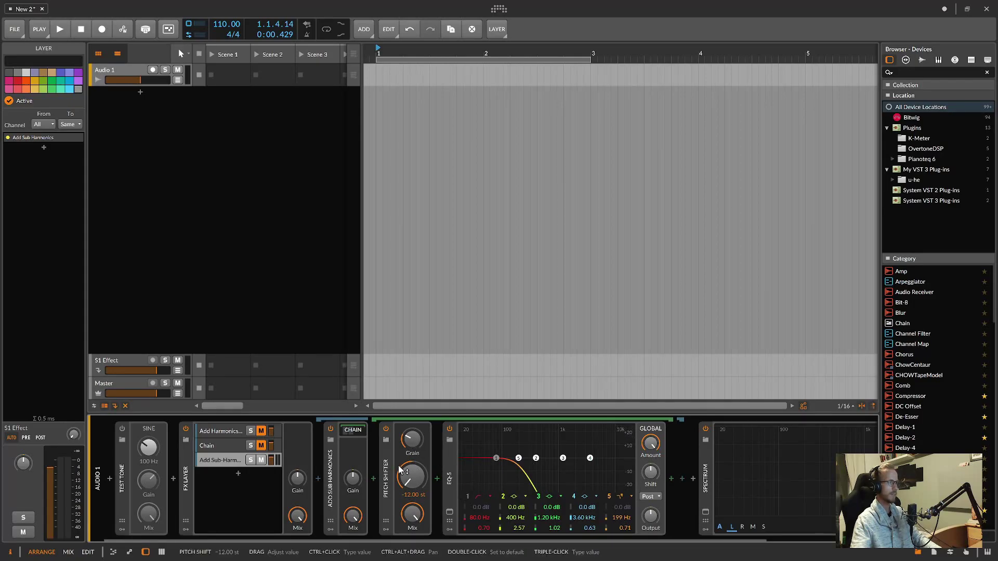
click(351, 431)
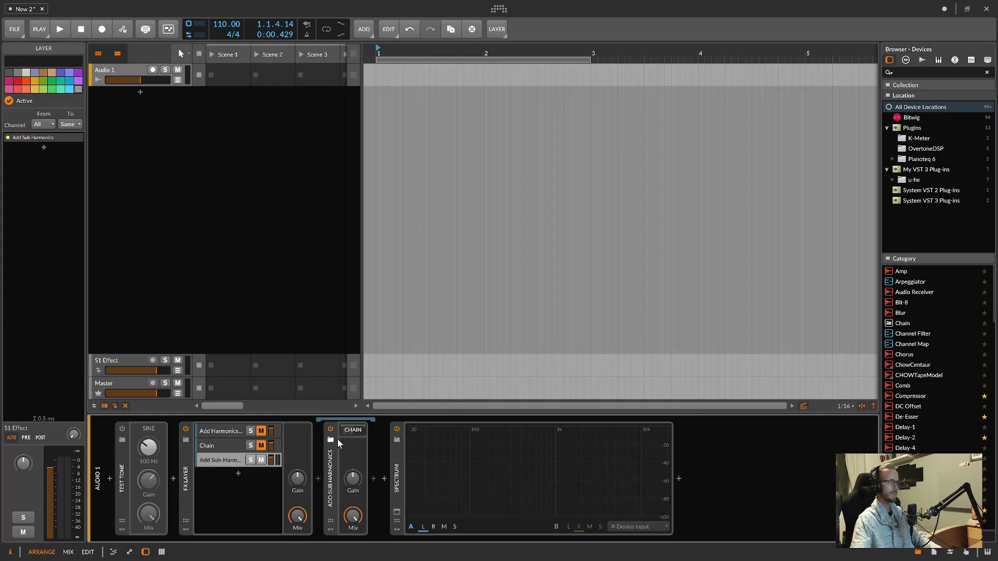
click(350, 429)
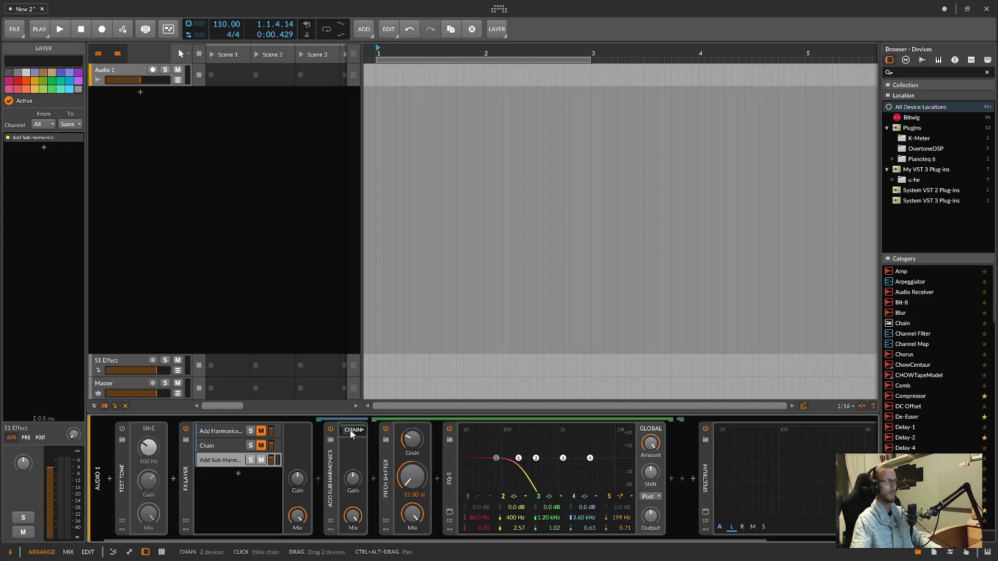
click(351, 429)
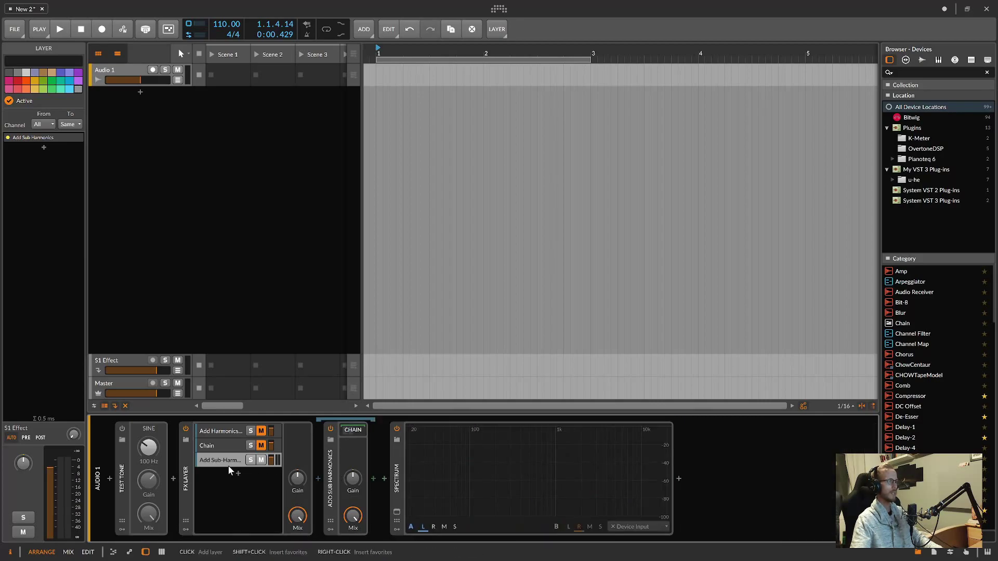